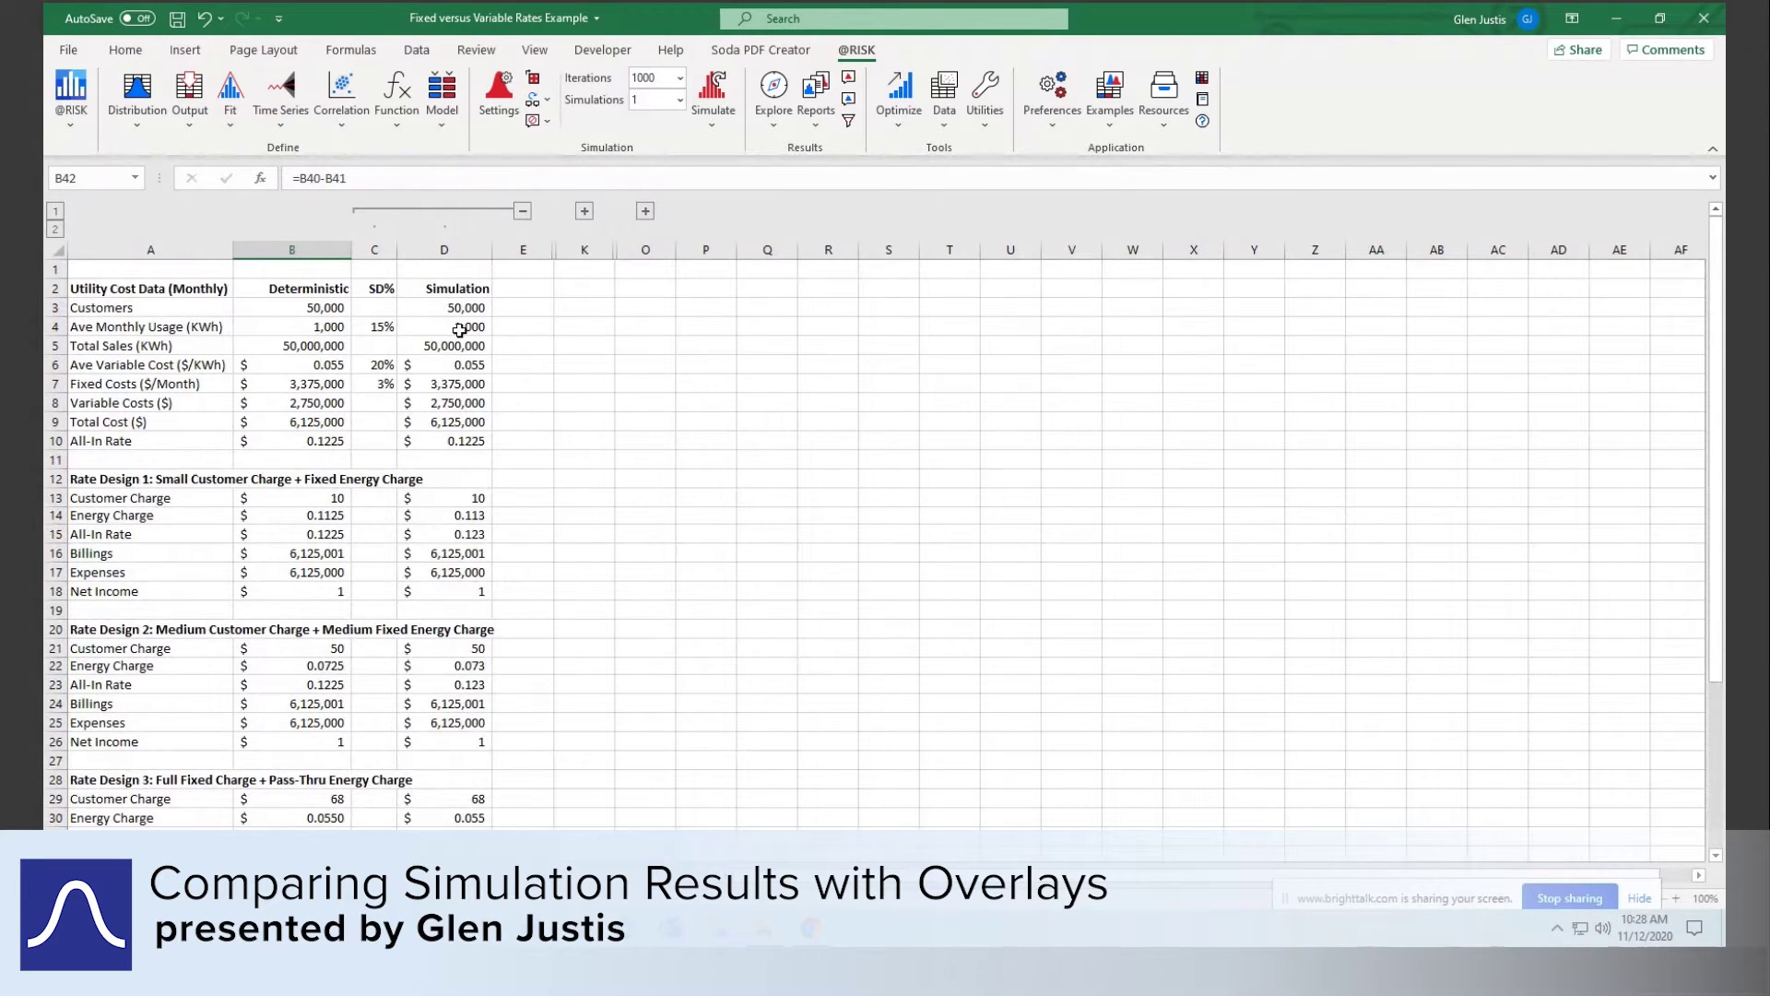
Inspect the Lognorm formulas in D4 and D6 and their 15% and 20% standard deviations.
click(459, 330)
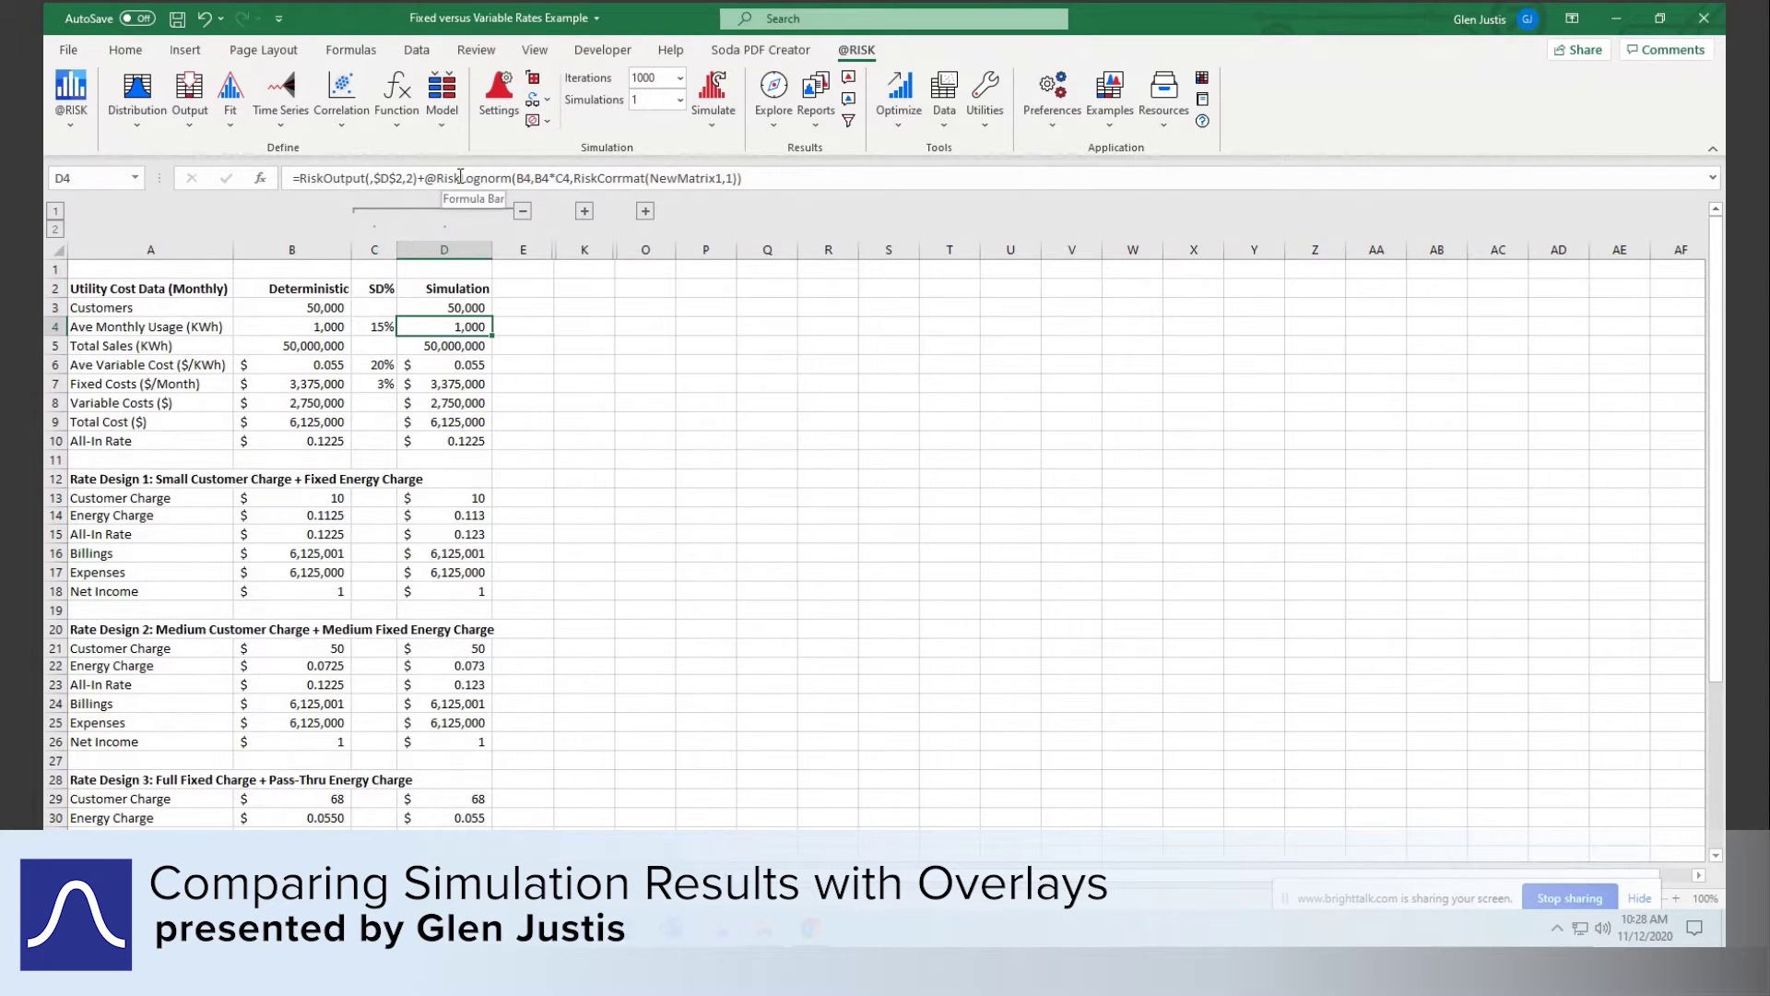
drag(460, 178, 511, 179)
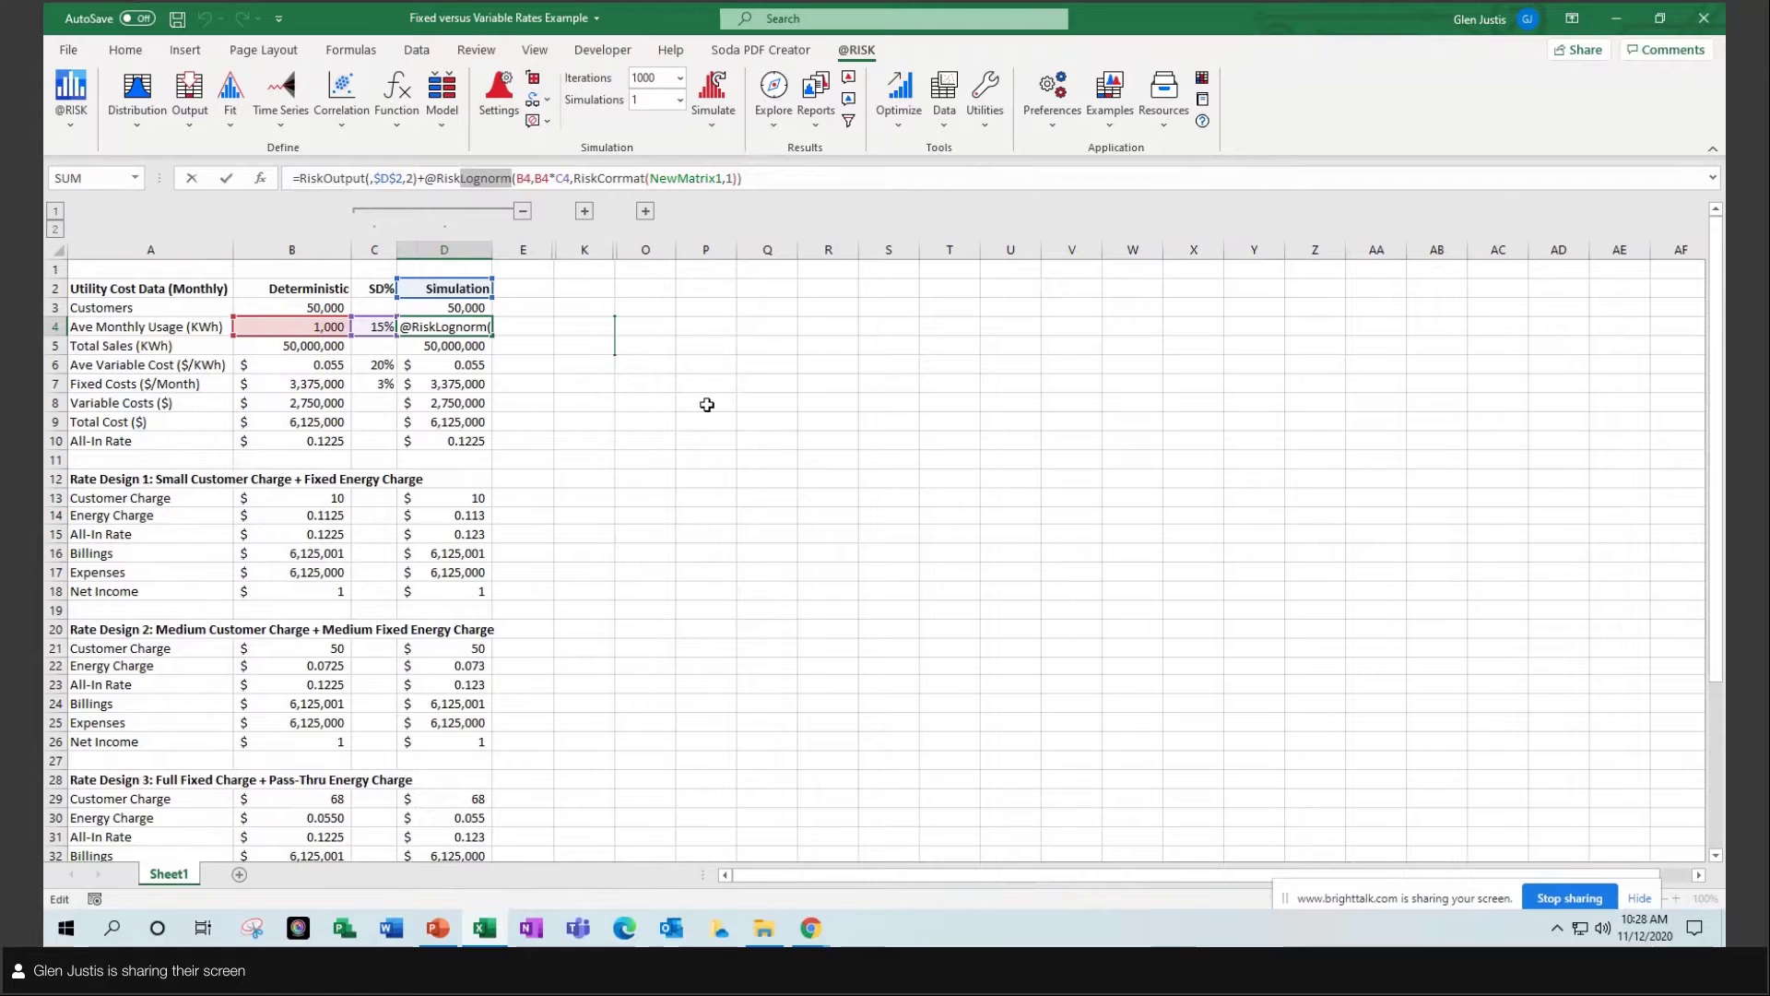
key(Escape)
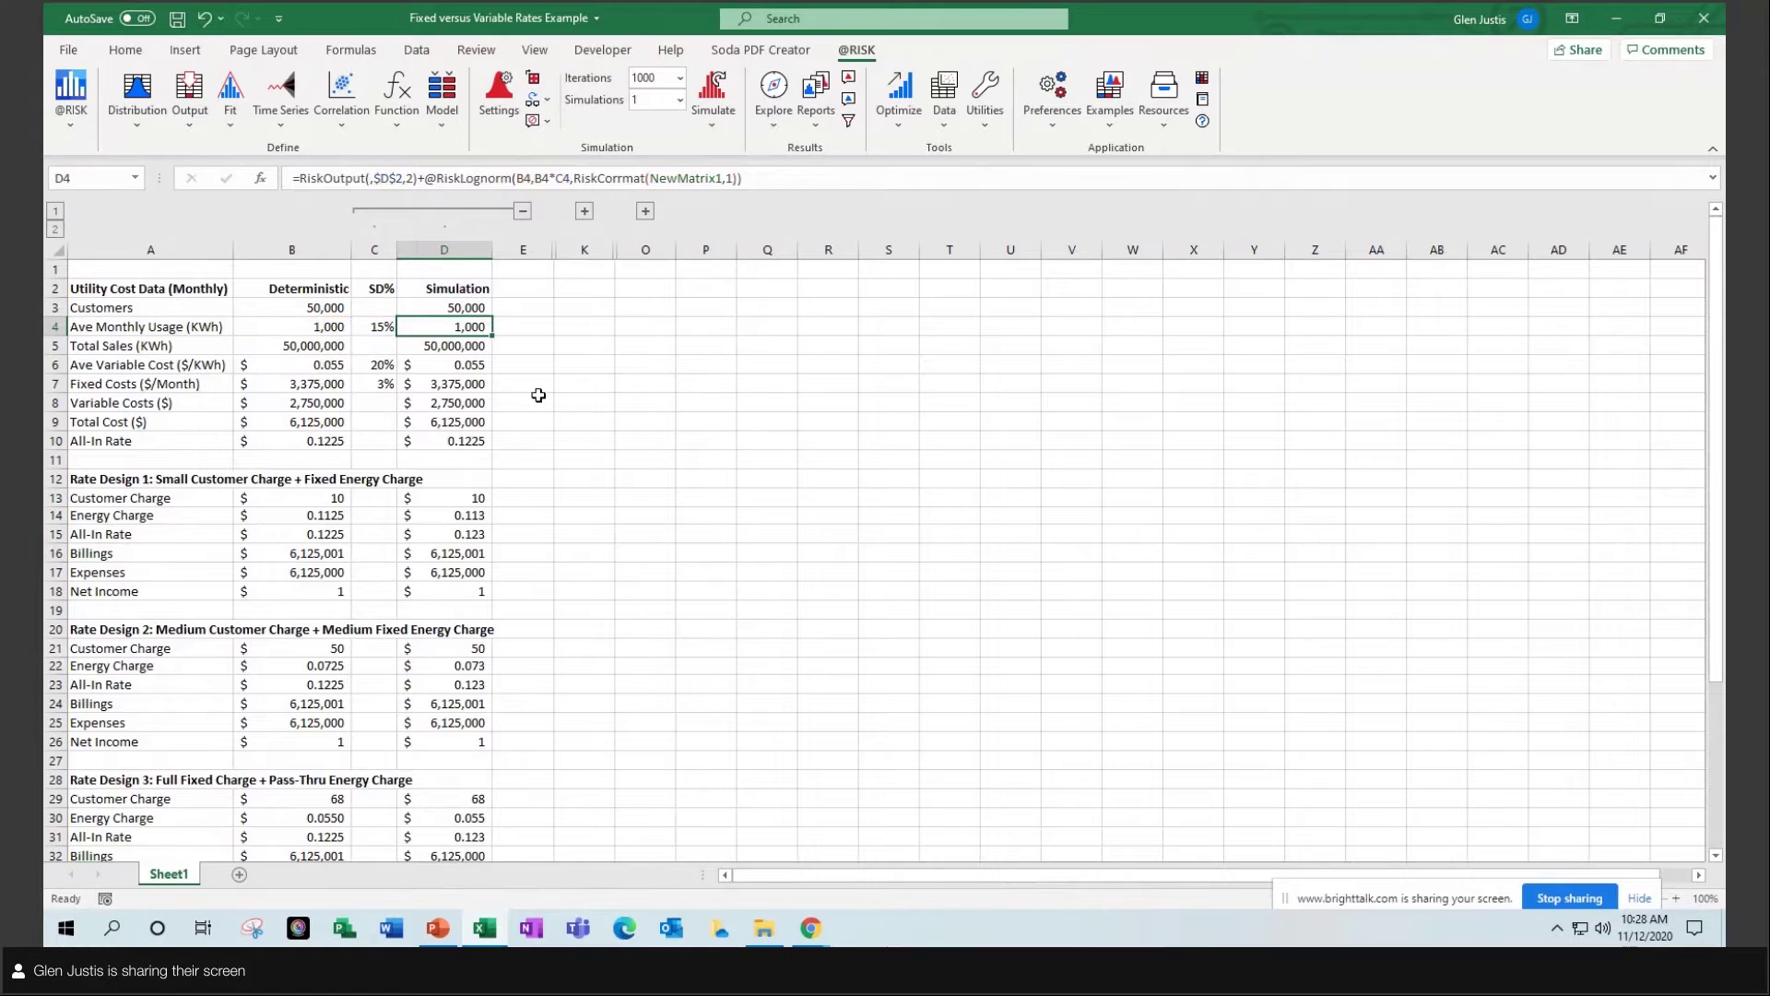
click(435, 364)
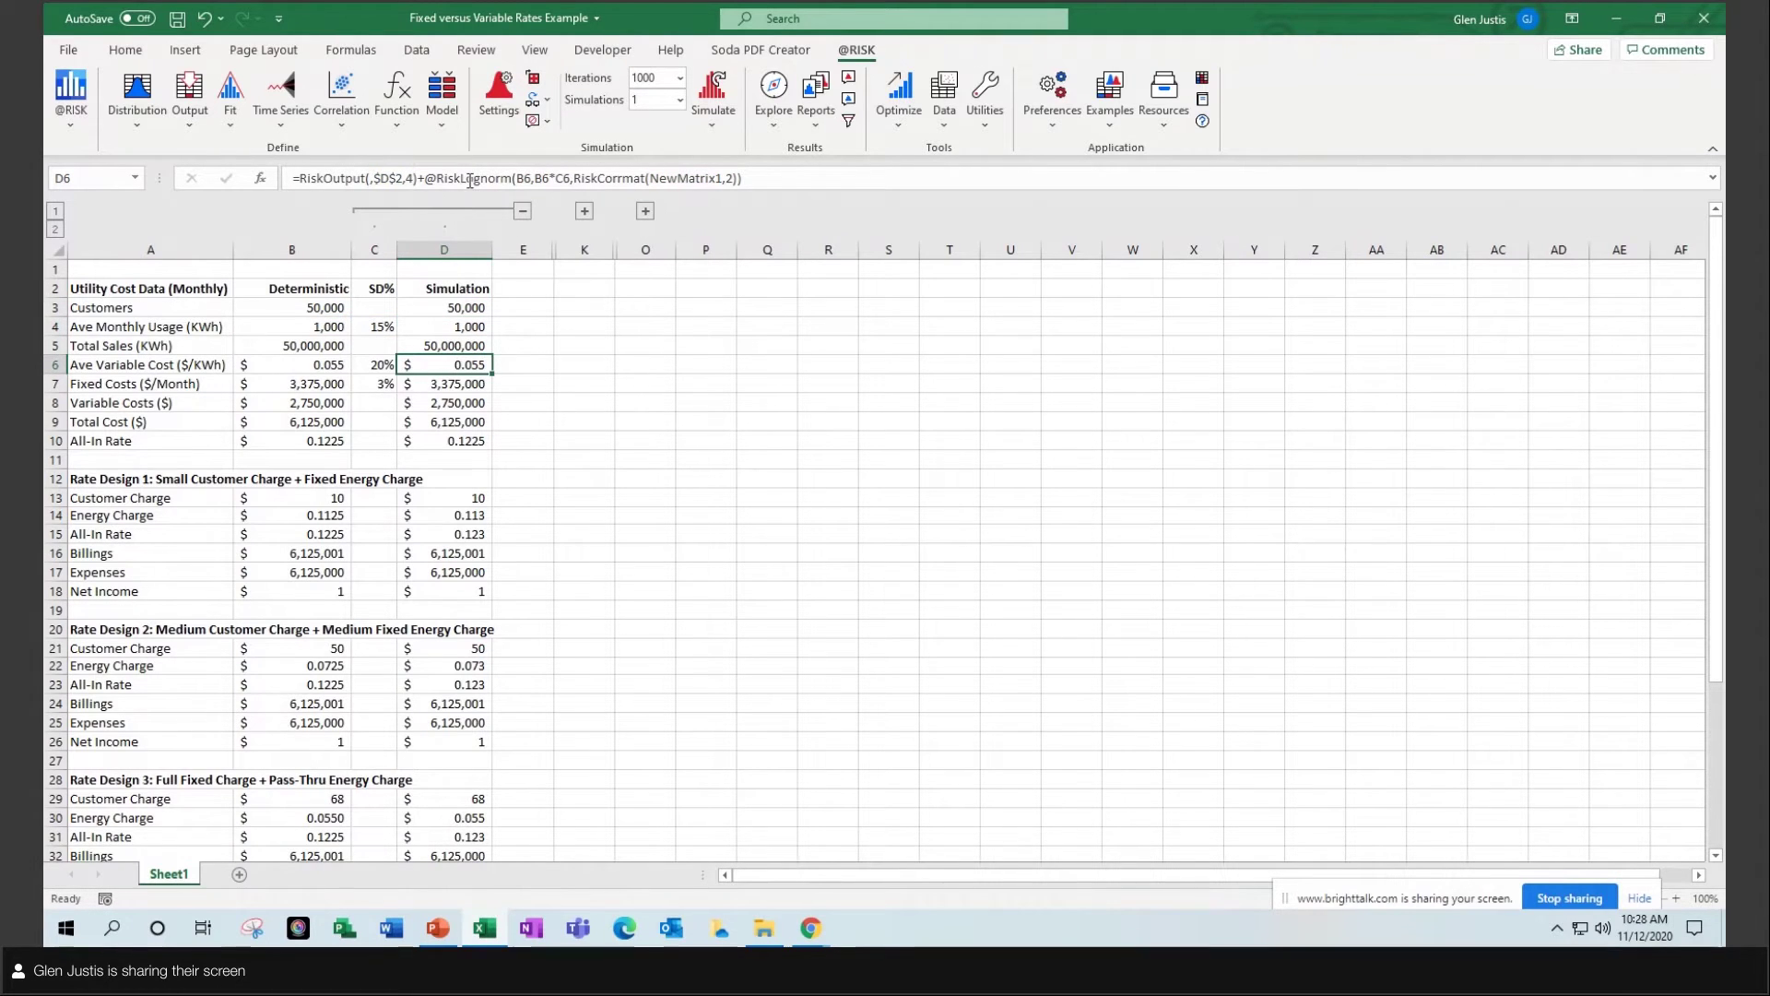
drag(460, 177, 516, 173)
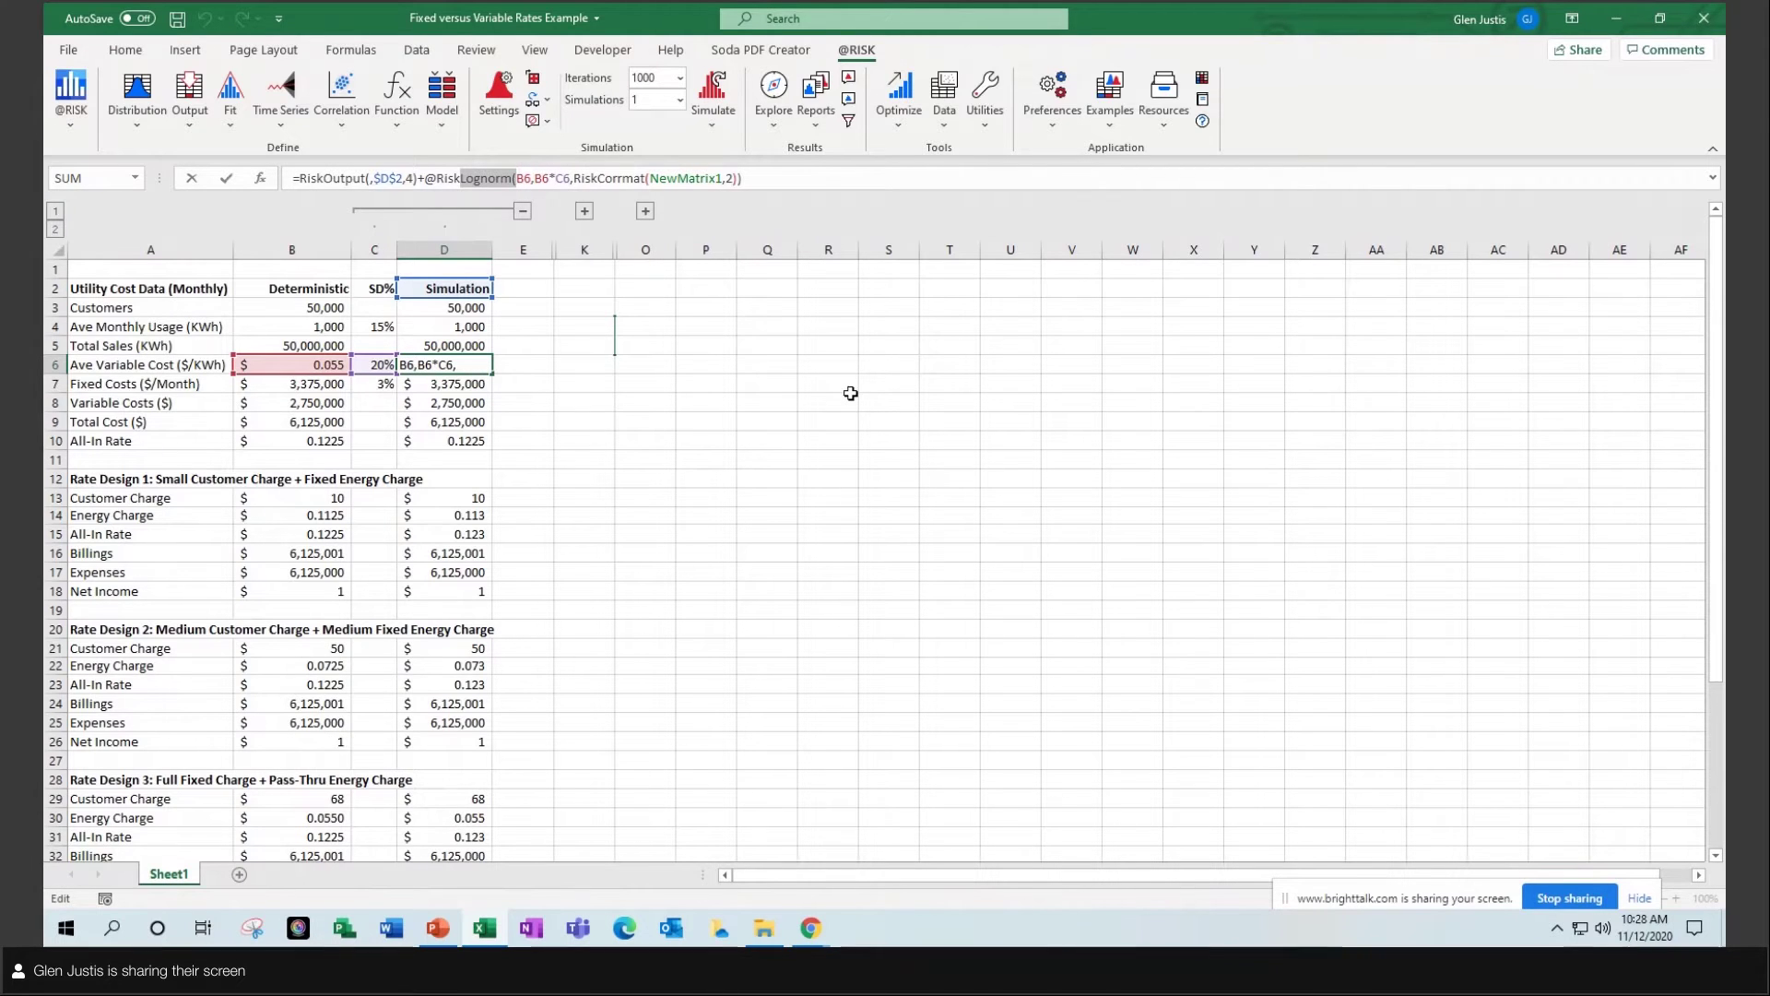
key(Escape)
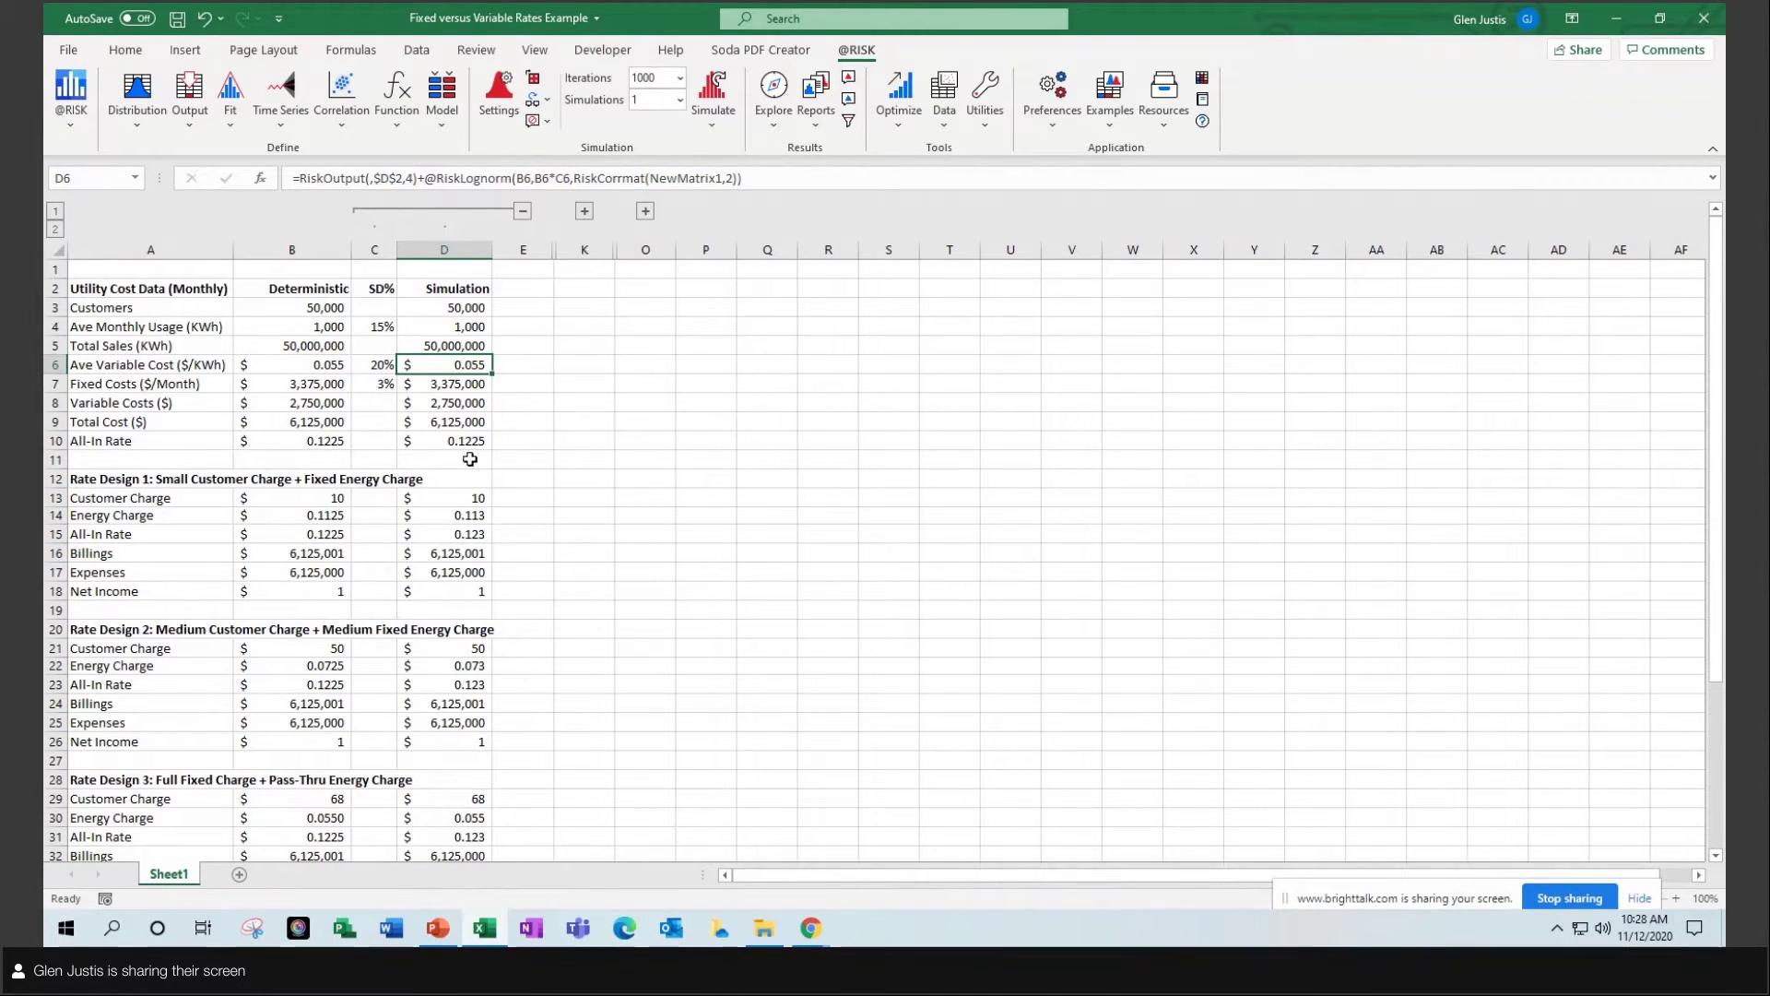
click(380, 328)
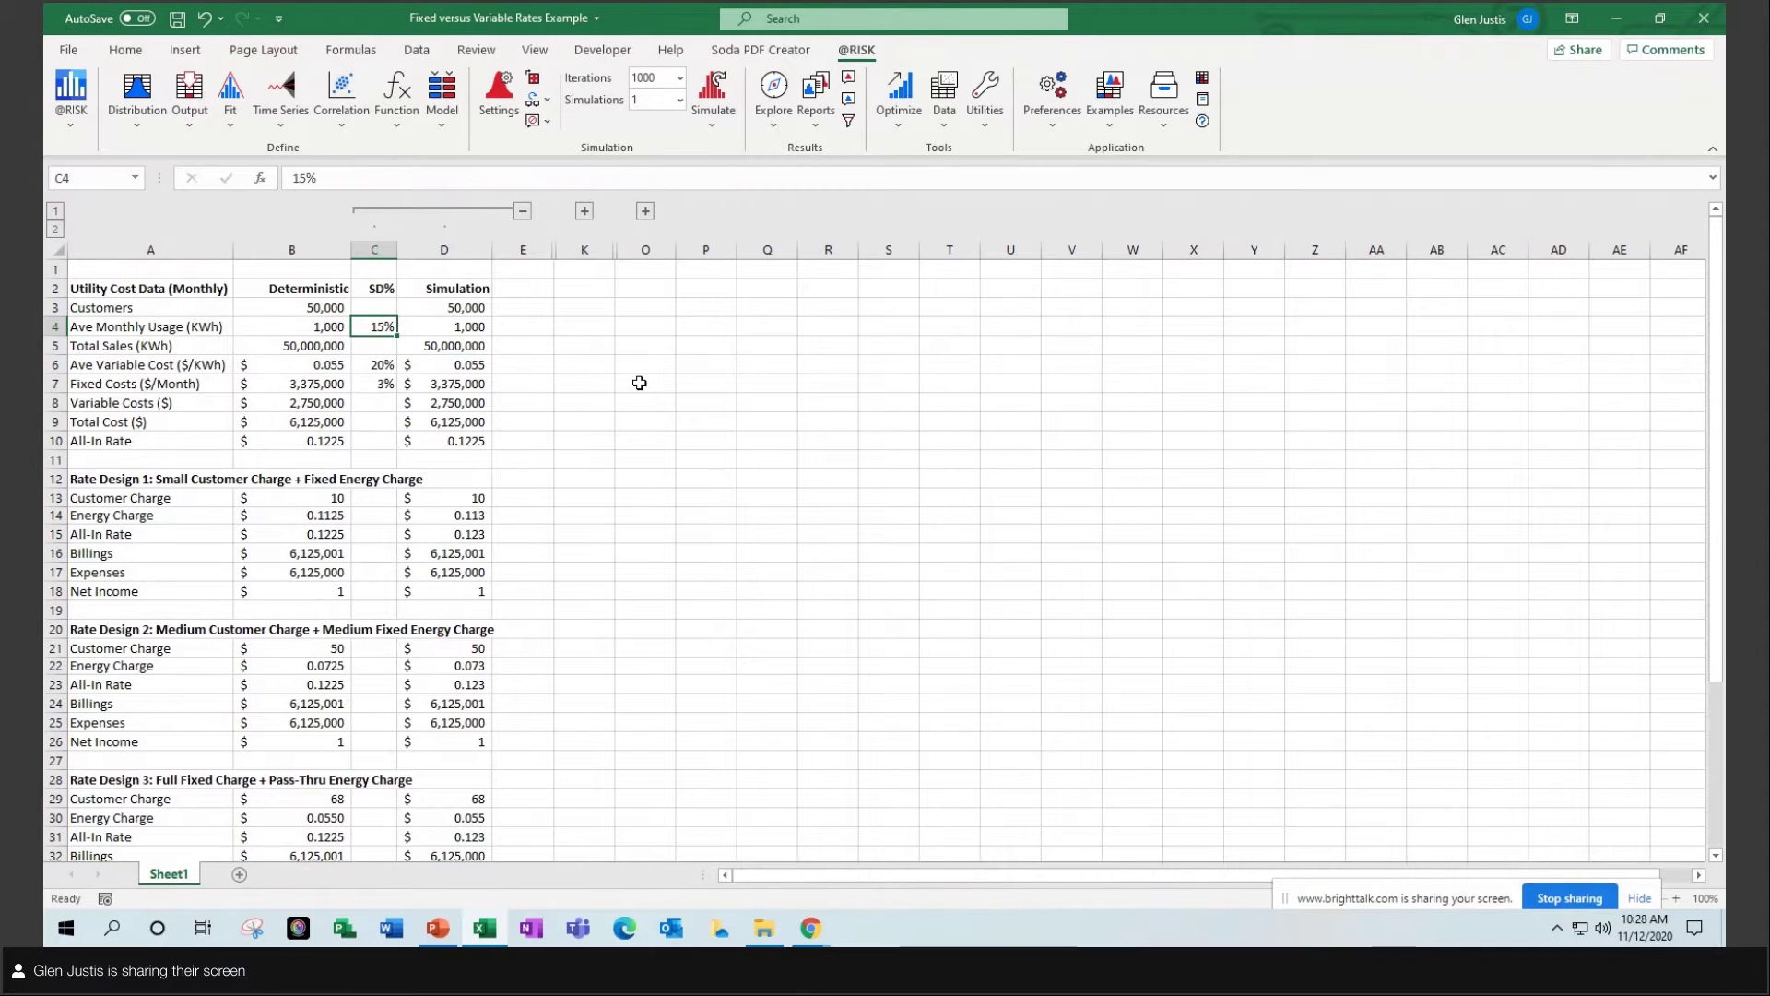
click(382, 367)
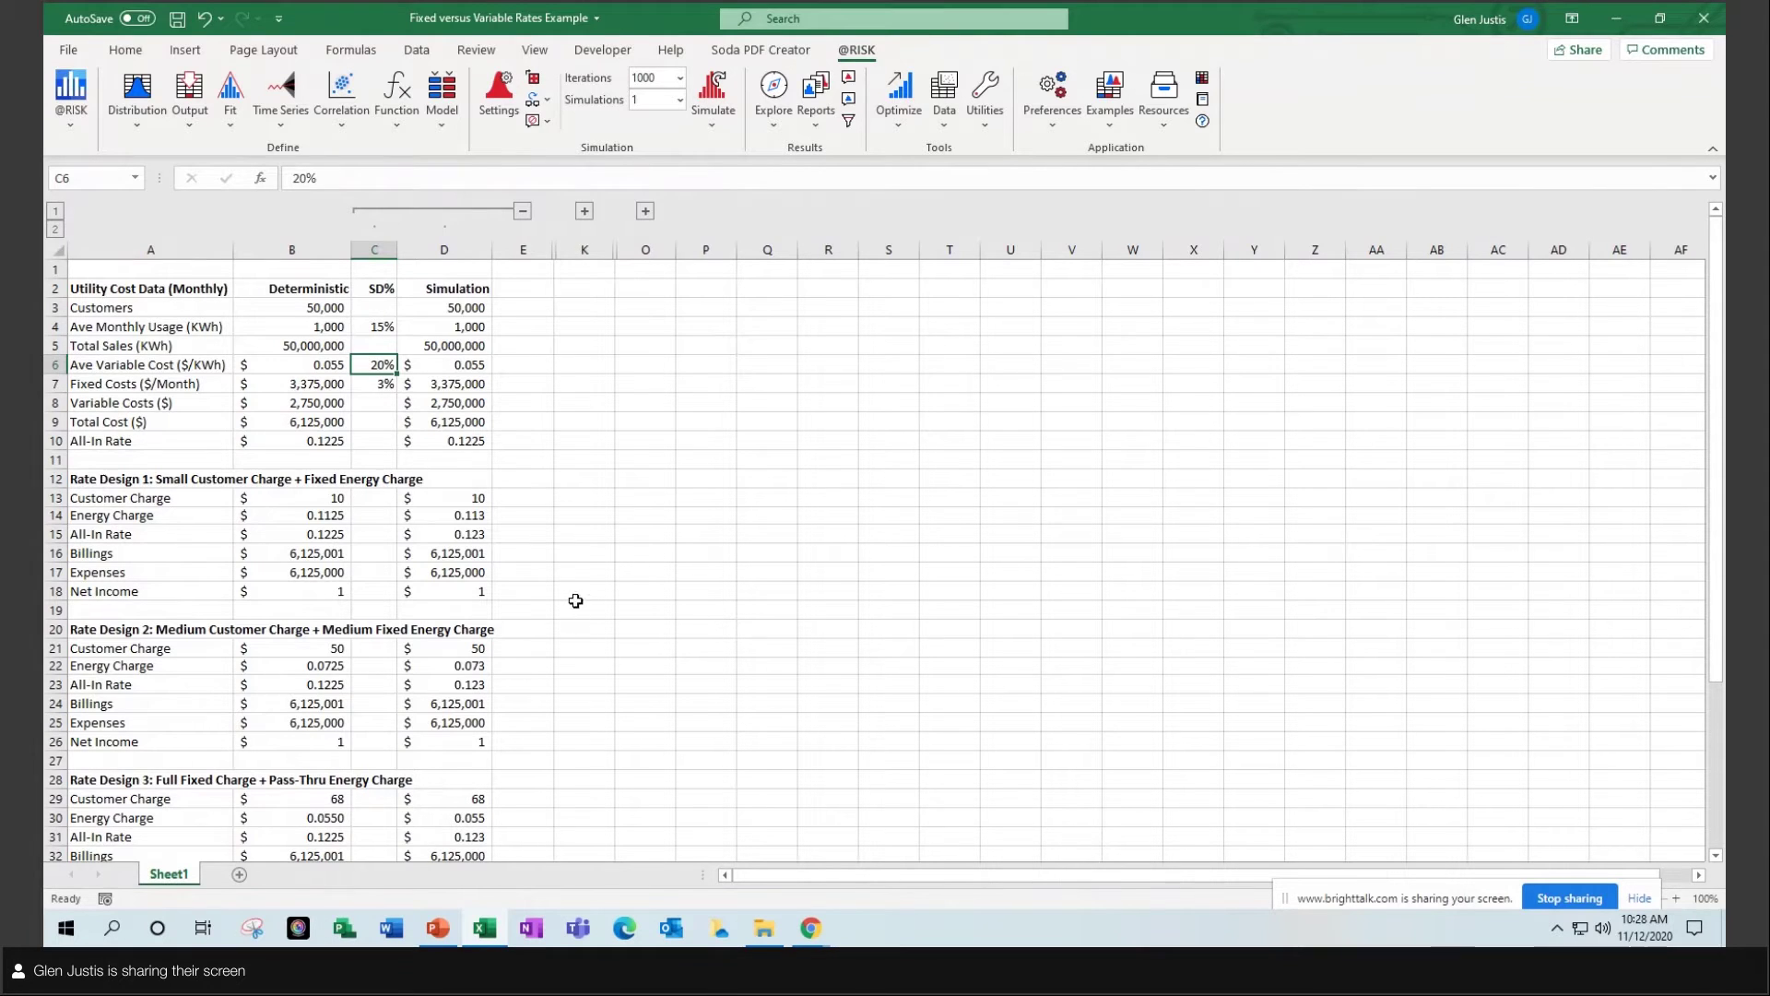
Review the Rate Design 1 cells D13:D18: Customer Charge, Energy Charge, Billings and Net Income.
click(466, 593)
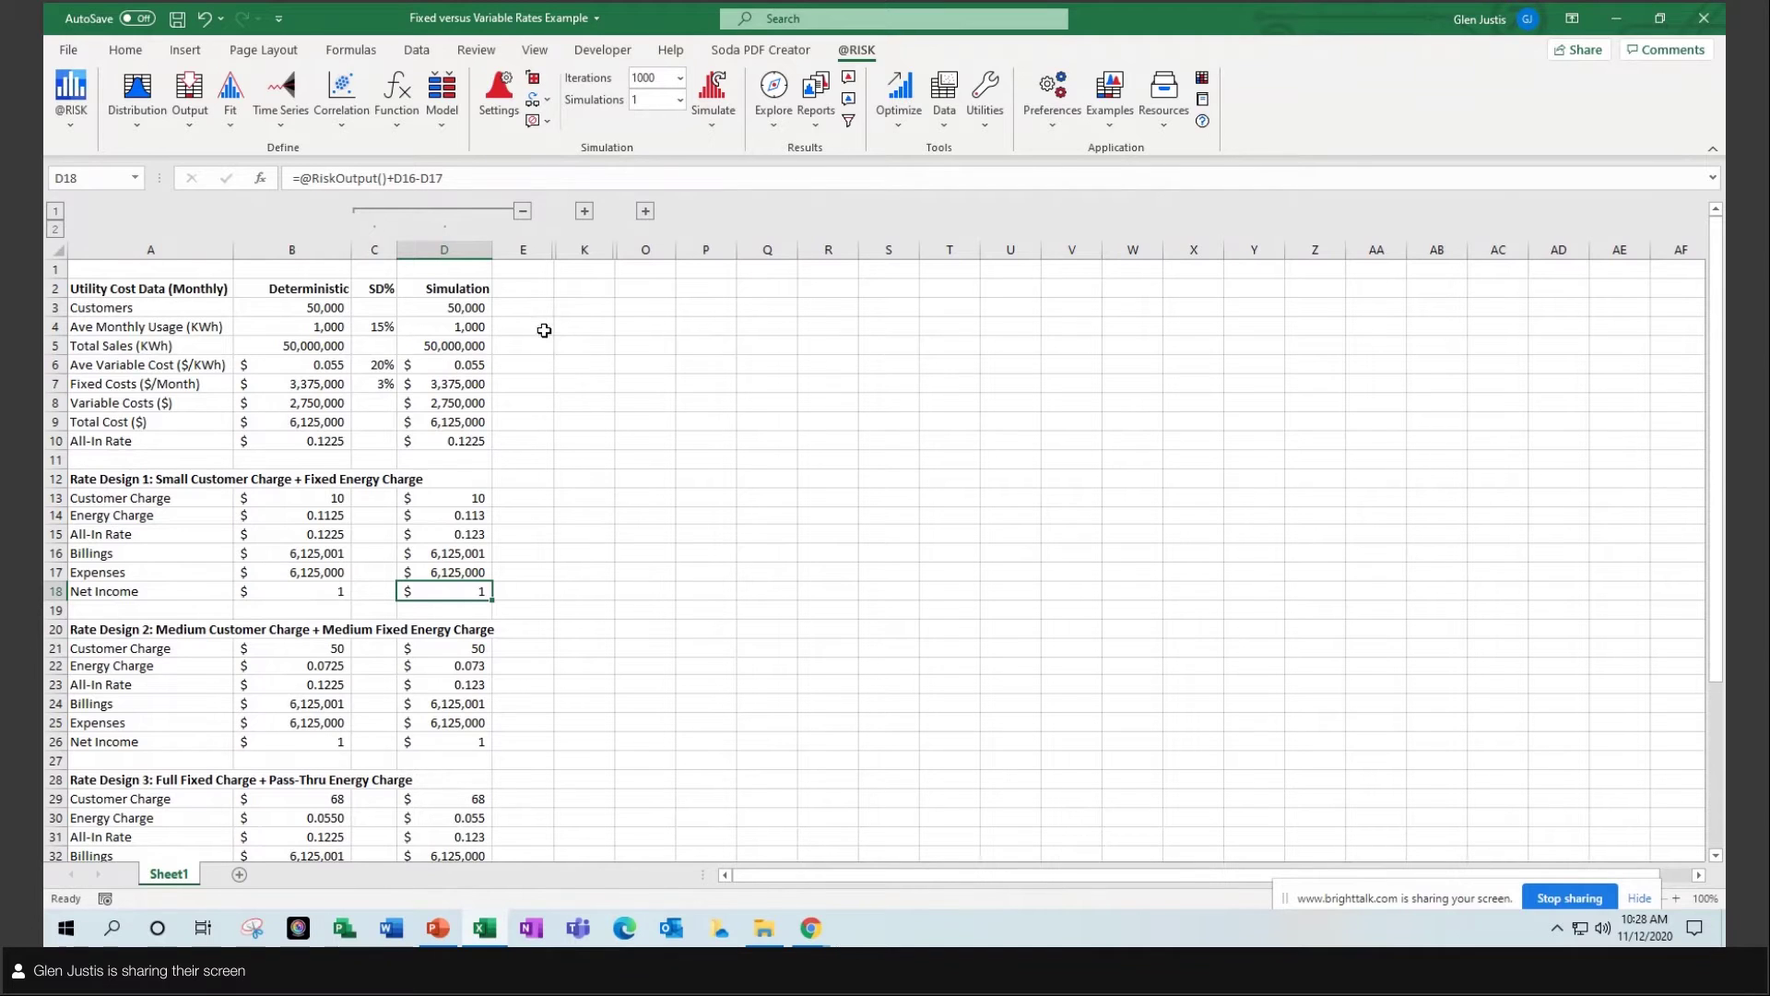
click(157, 269)
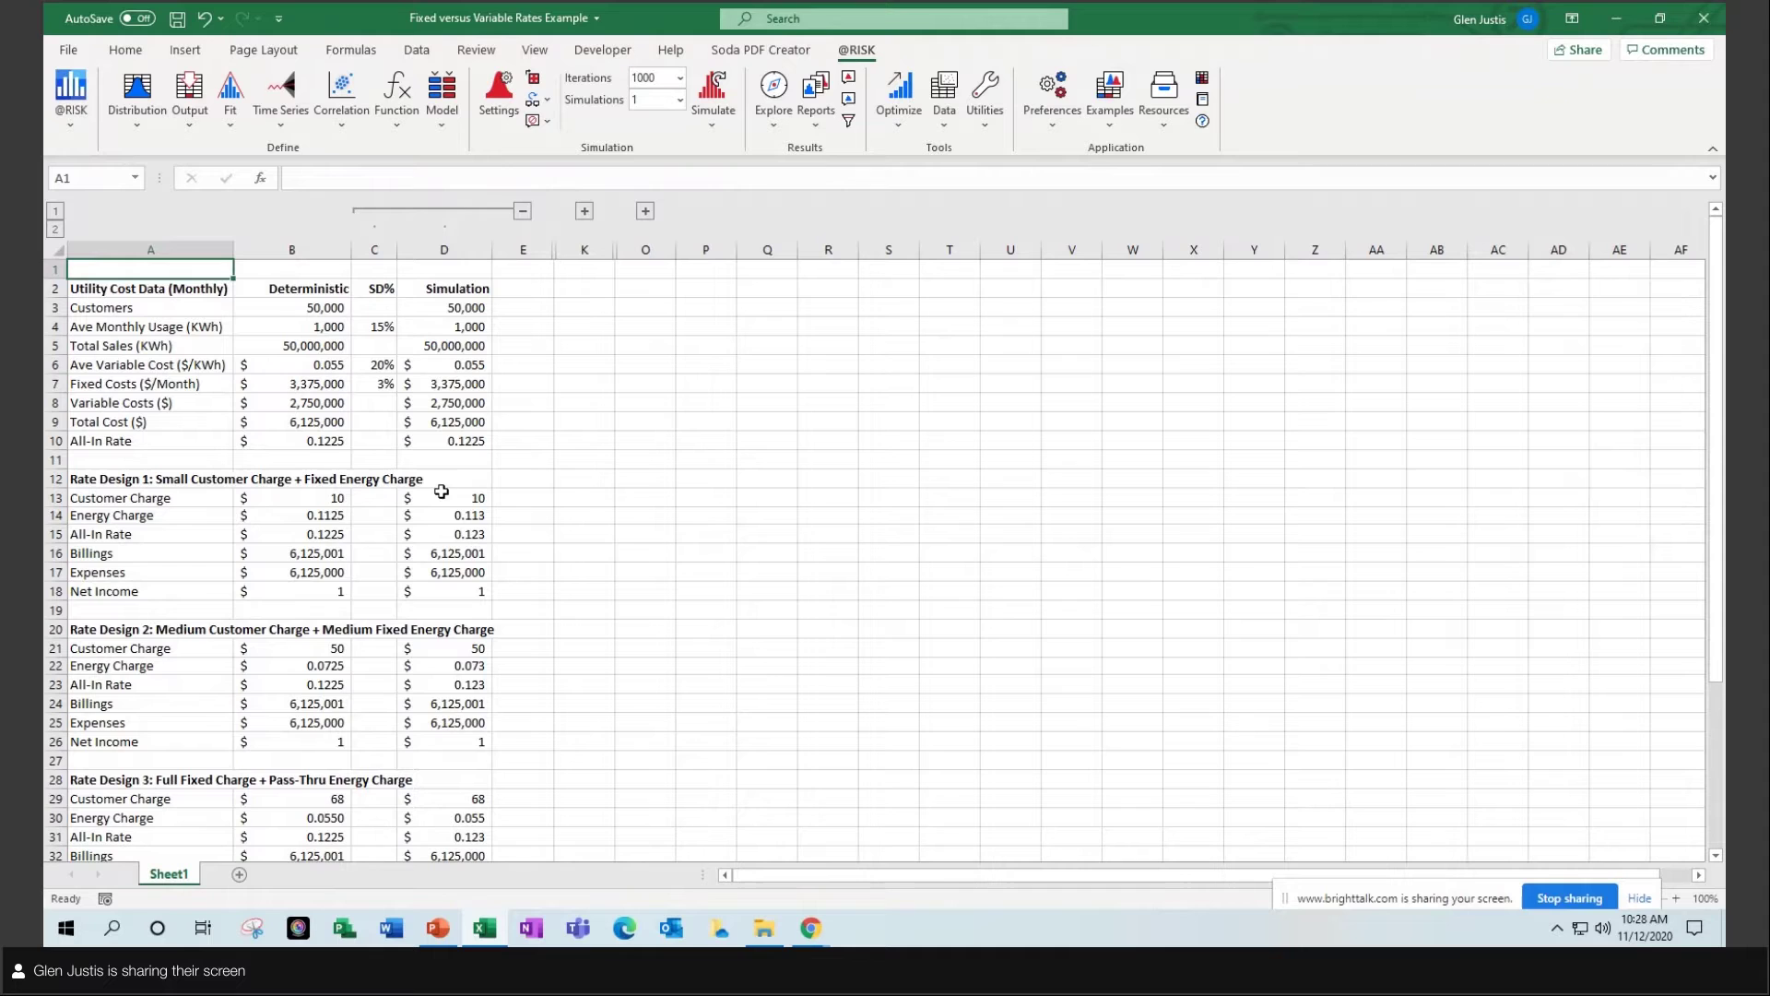
drag(440, 497, 441, 588)
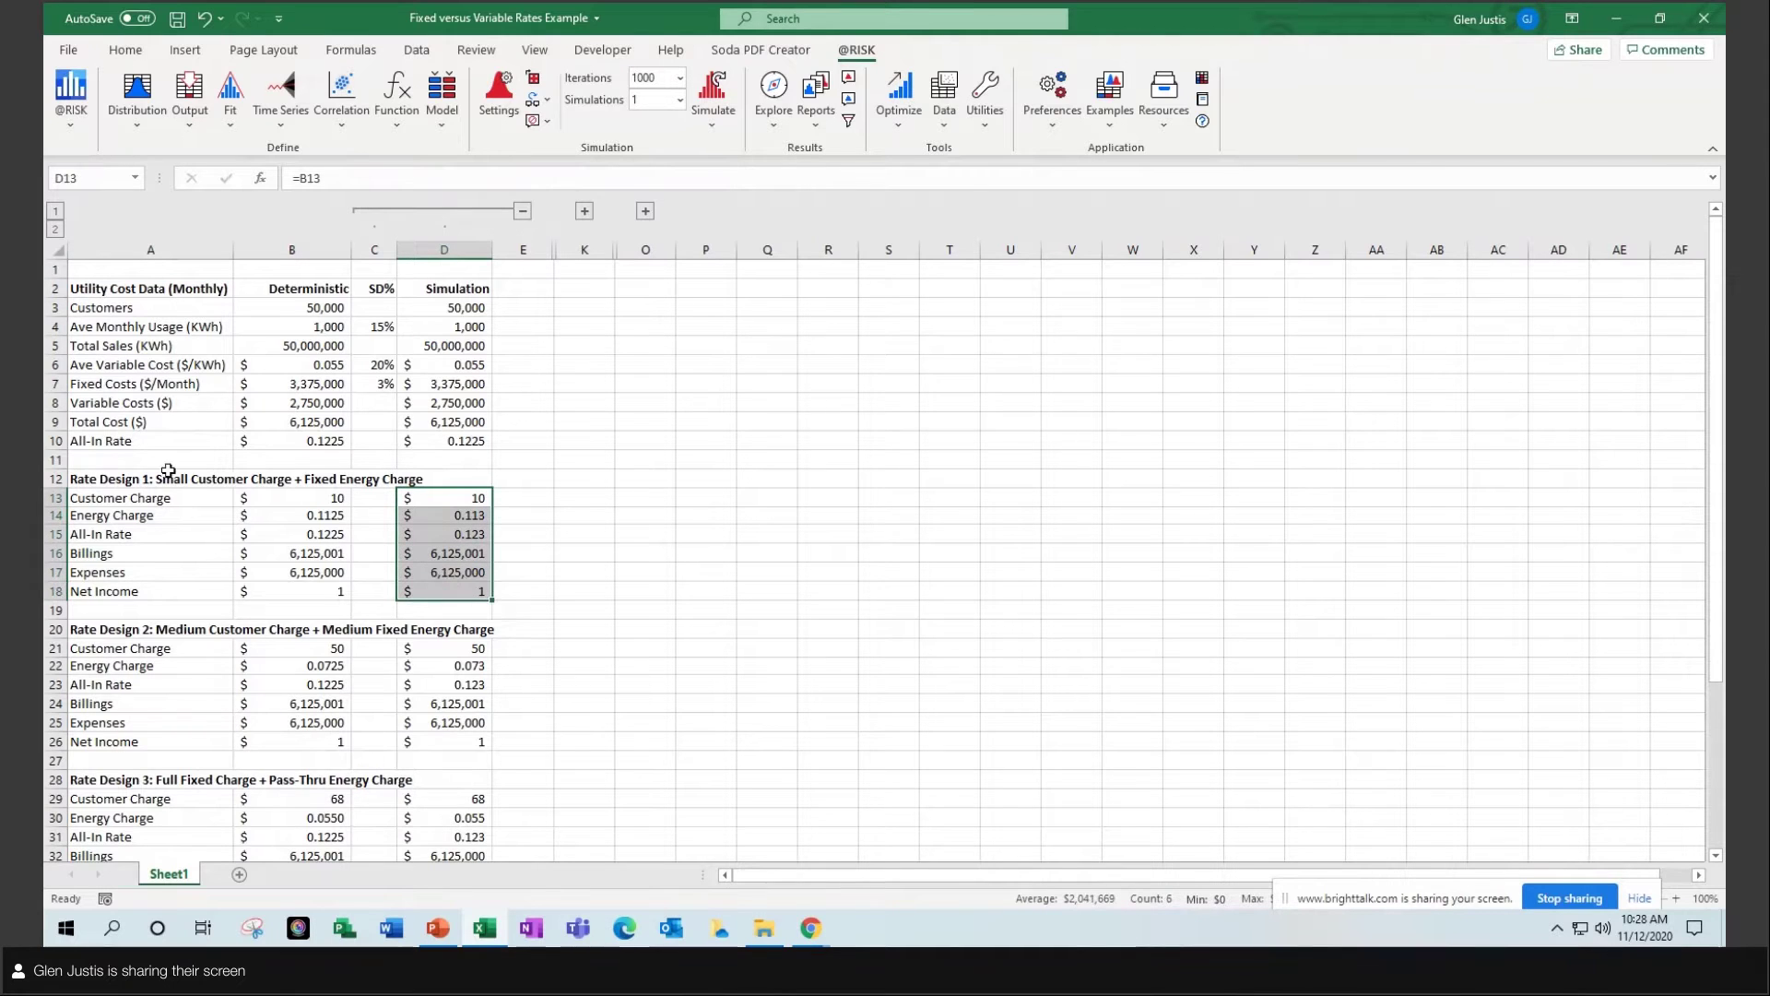
click(712, 565)
click(467, 514)
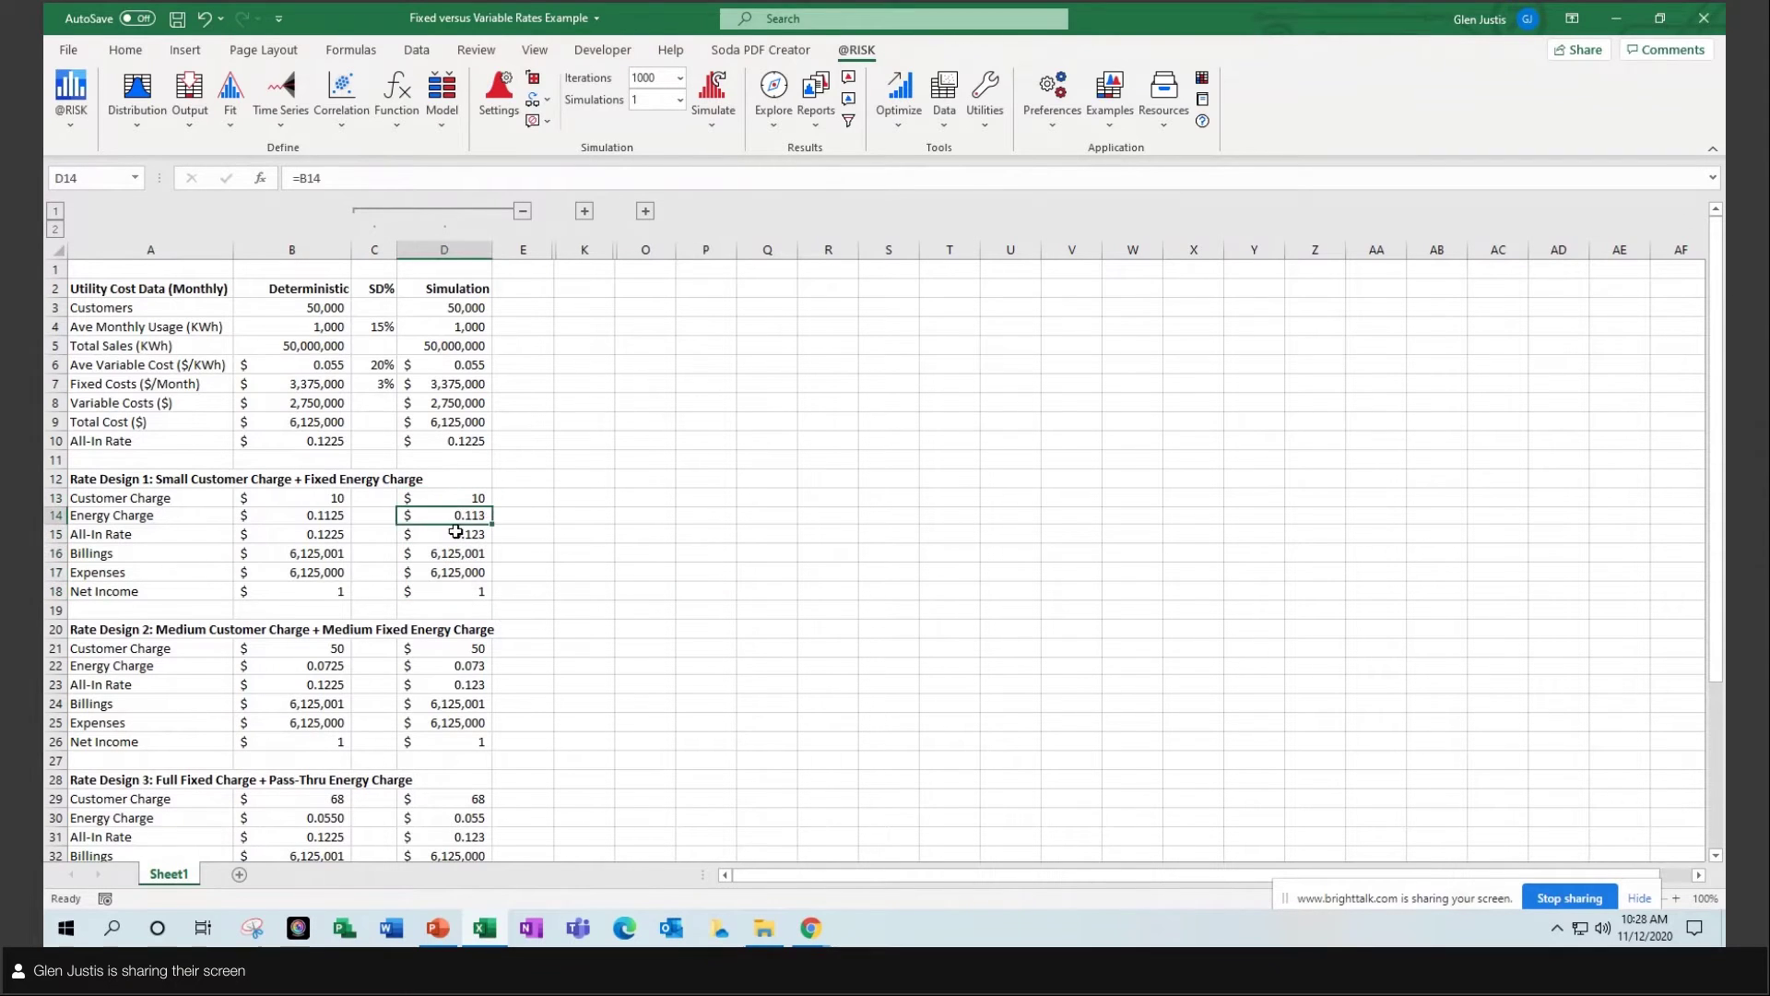
click(466, 554)
click(472, 591)
click(467, 516)
click(469, 497)
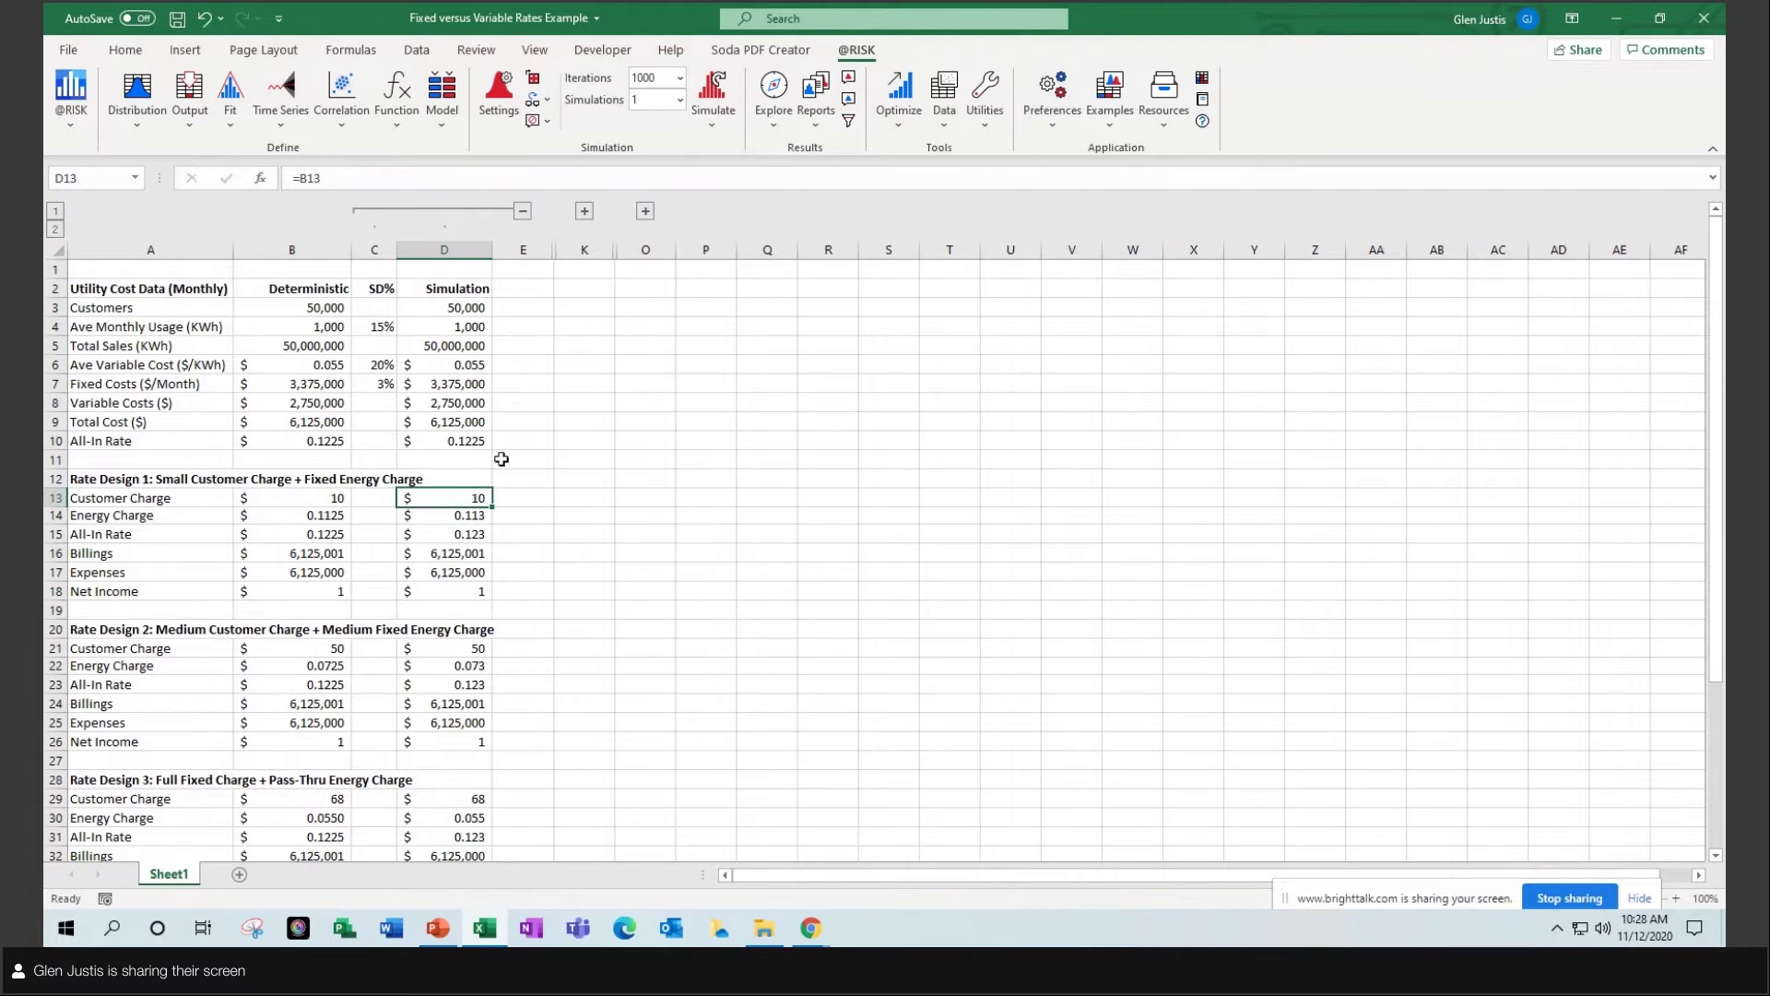
click(708, 101)
click(792, 486)
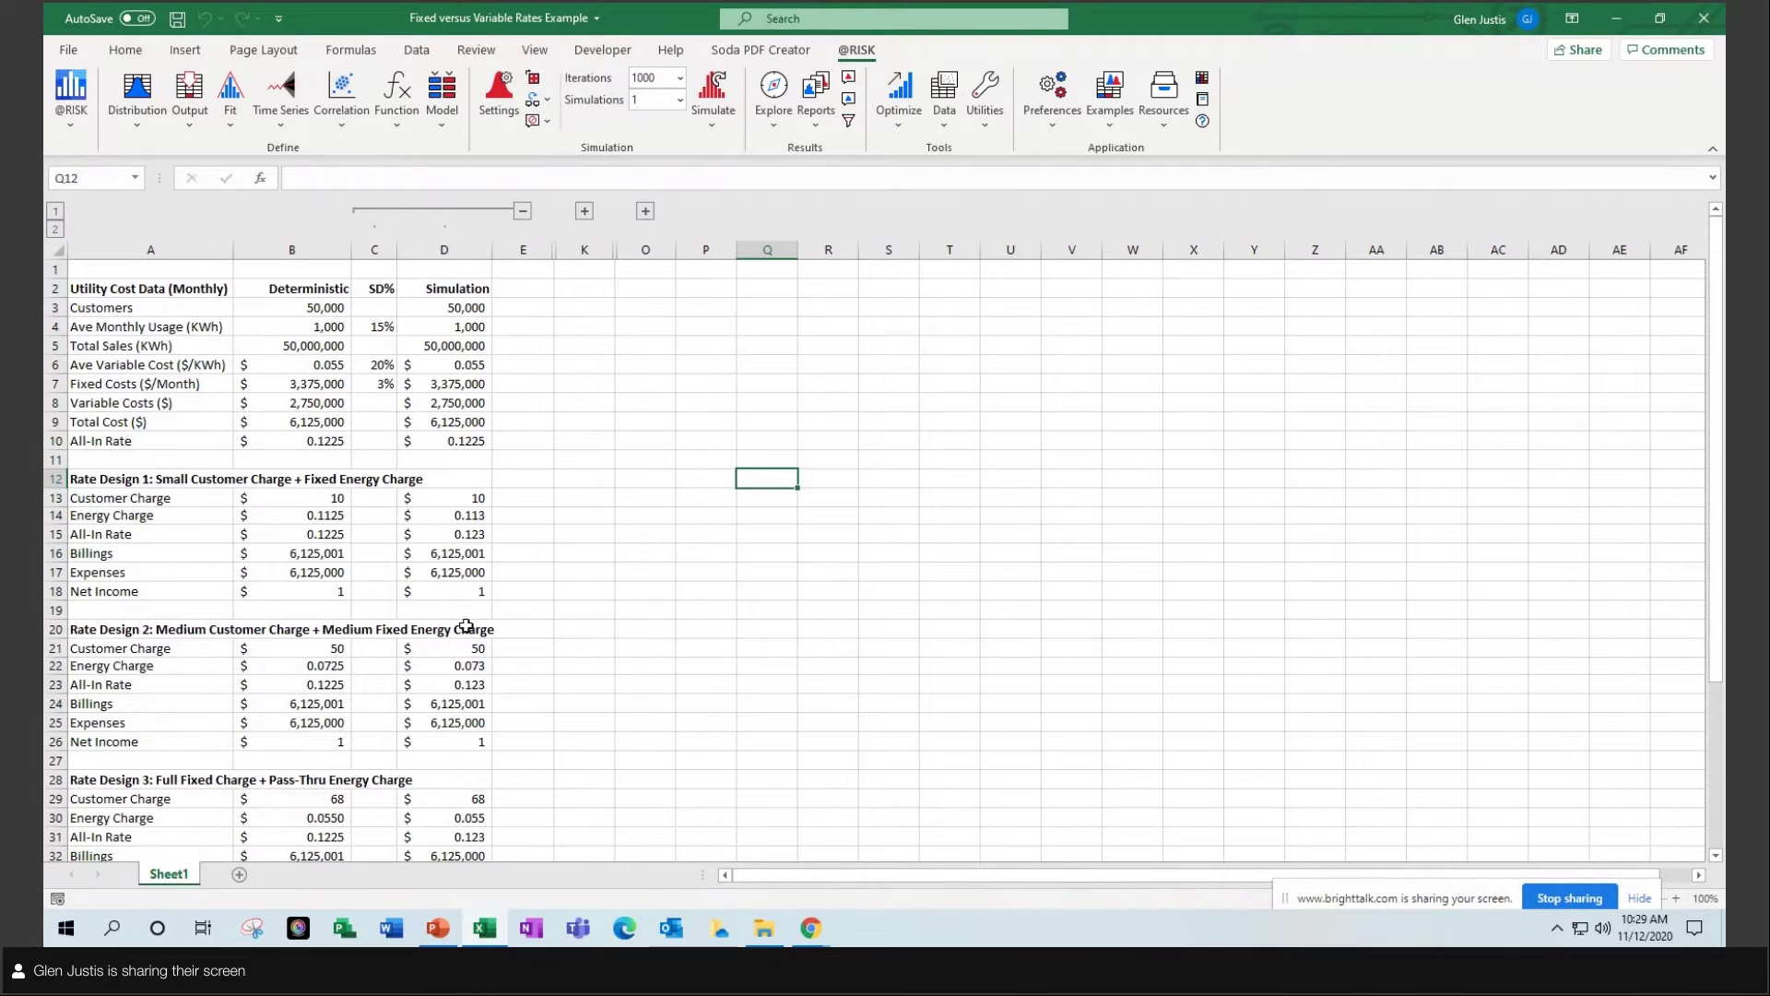
click(473, 593)
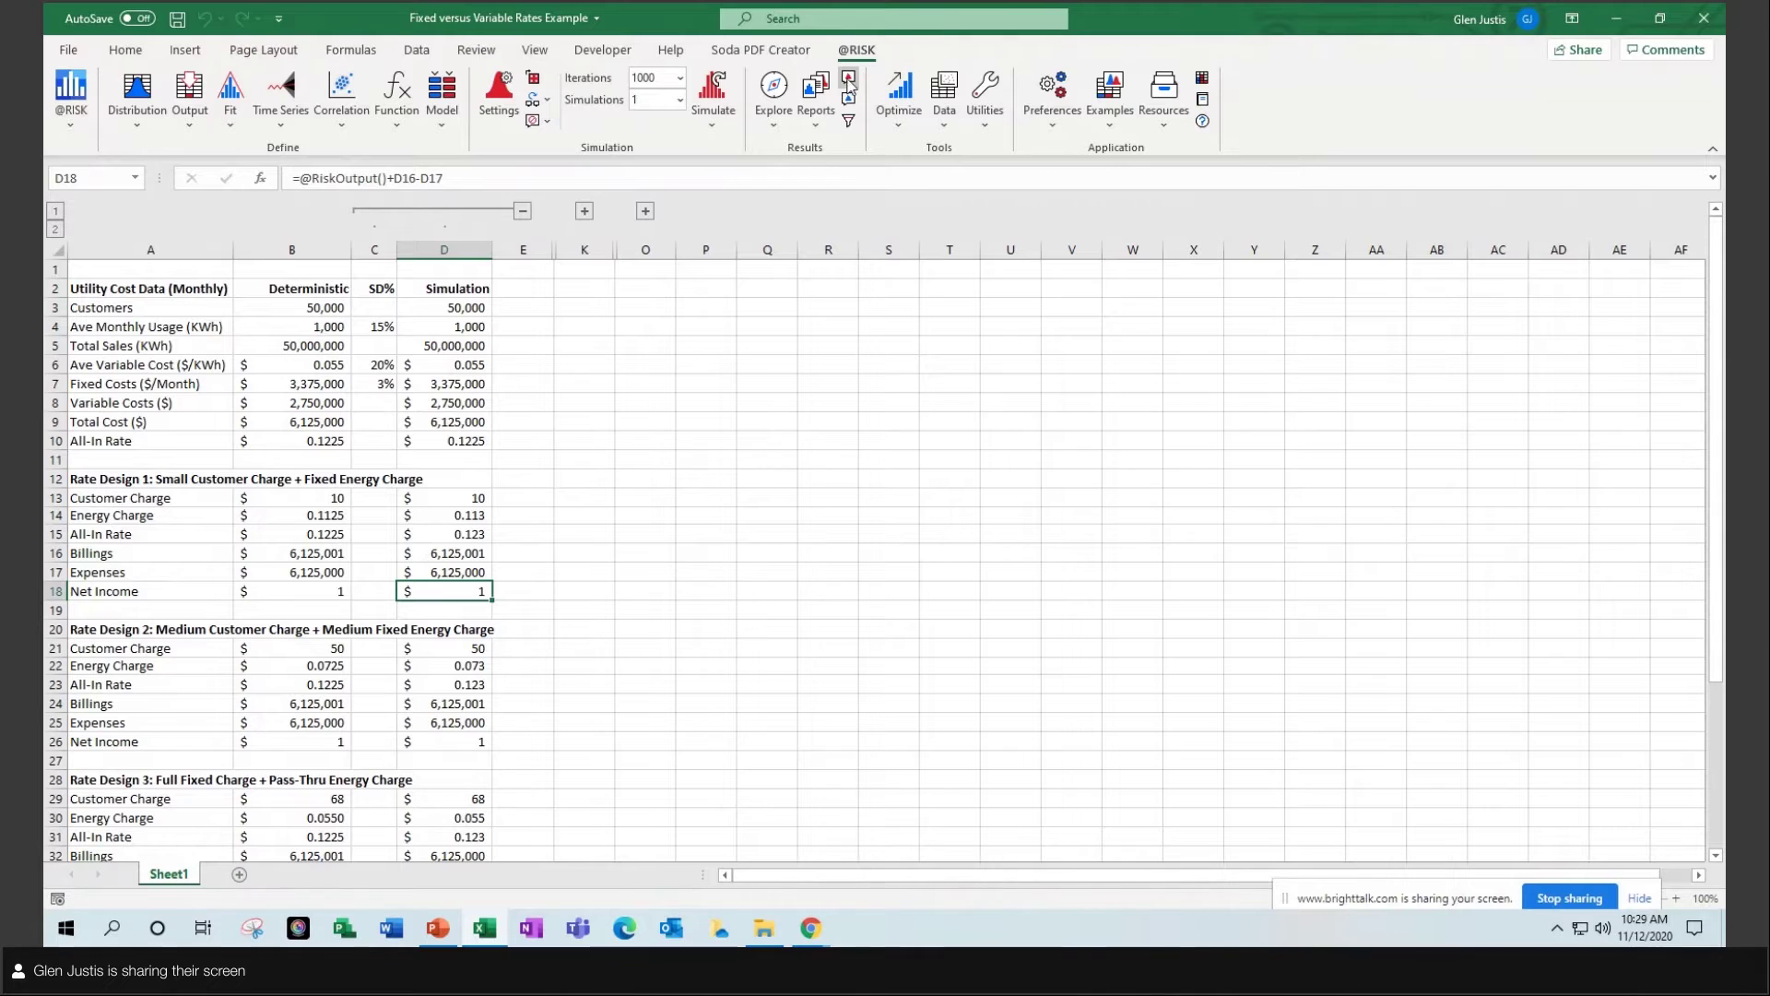
Browse D18's Net Income histogram in an enlarged window, noting Minimum -$3,453,543.84 and Maximum $2,441,058.15.
click(848, 77)
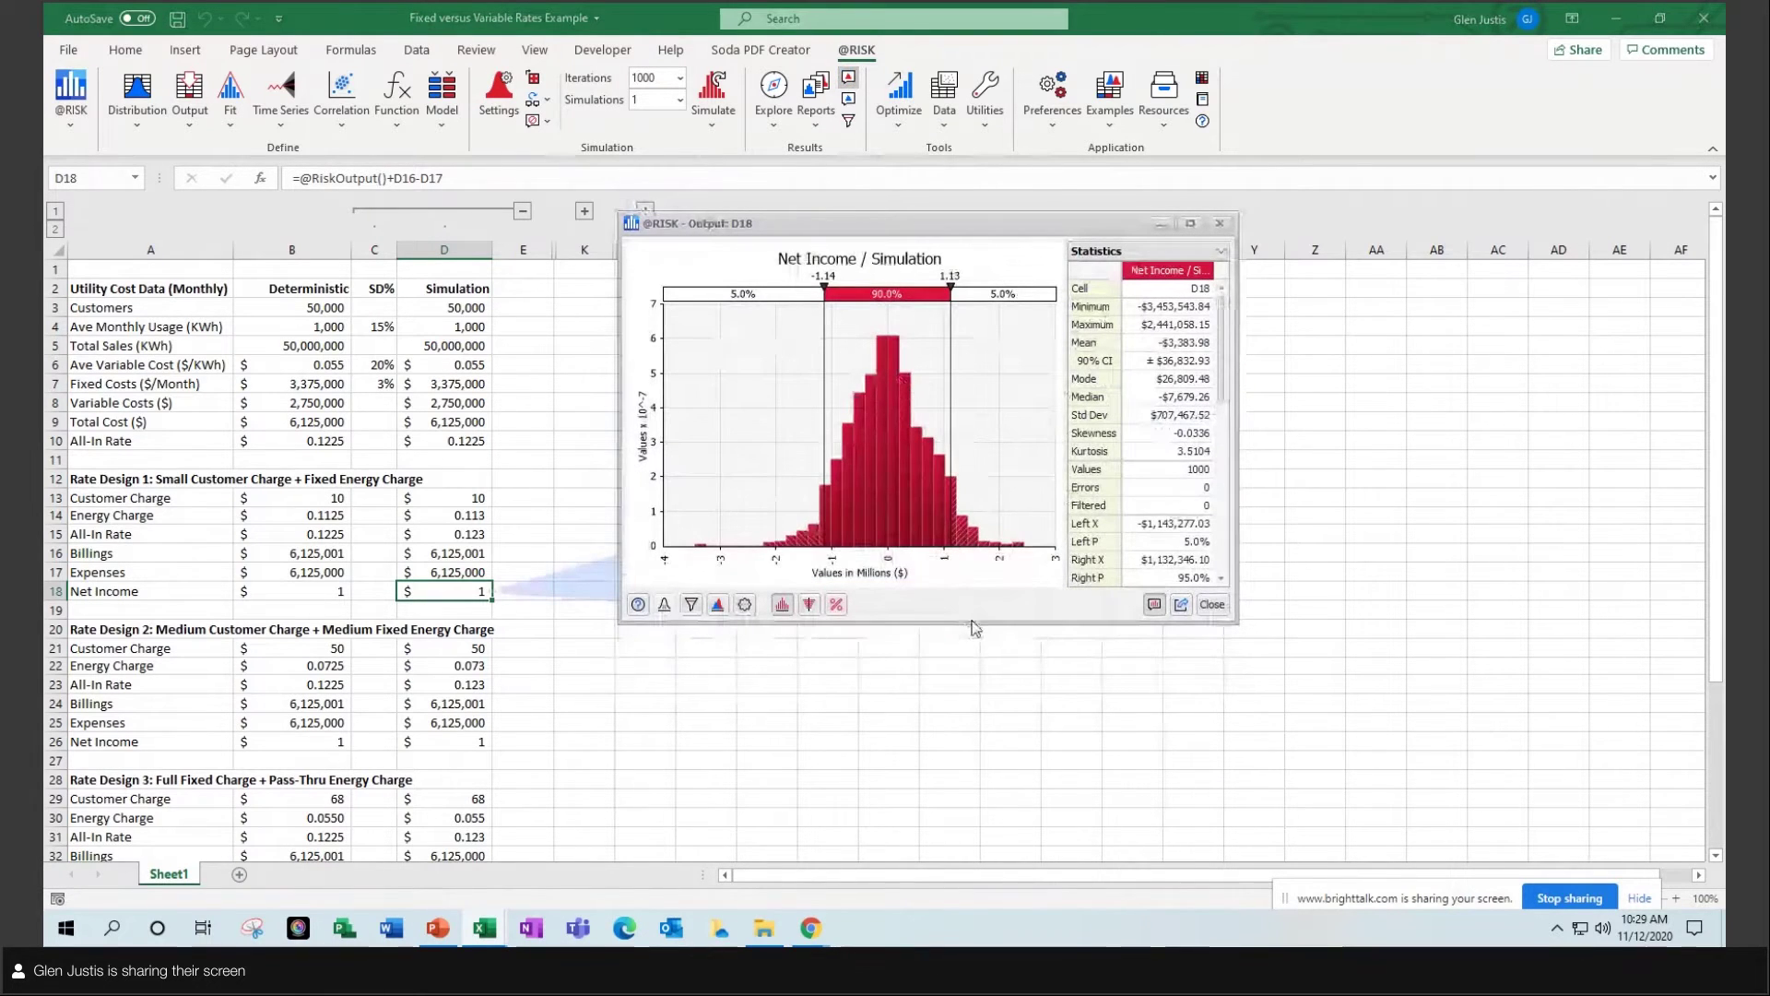
drag(972, 628, 984, 660)
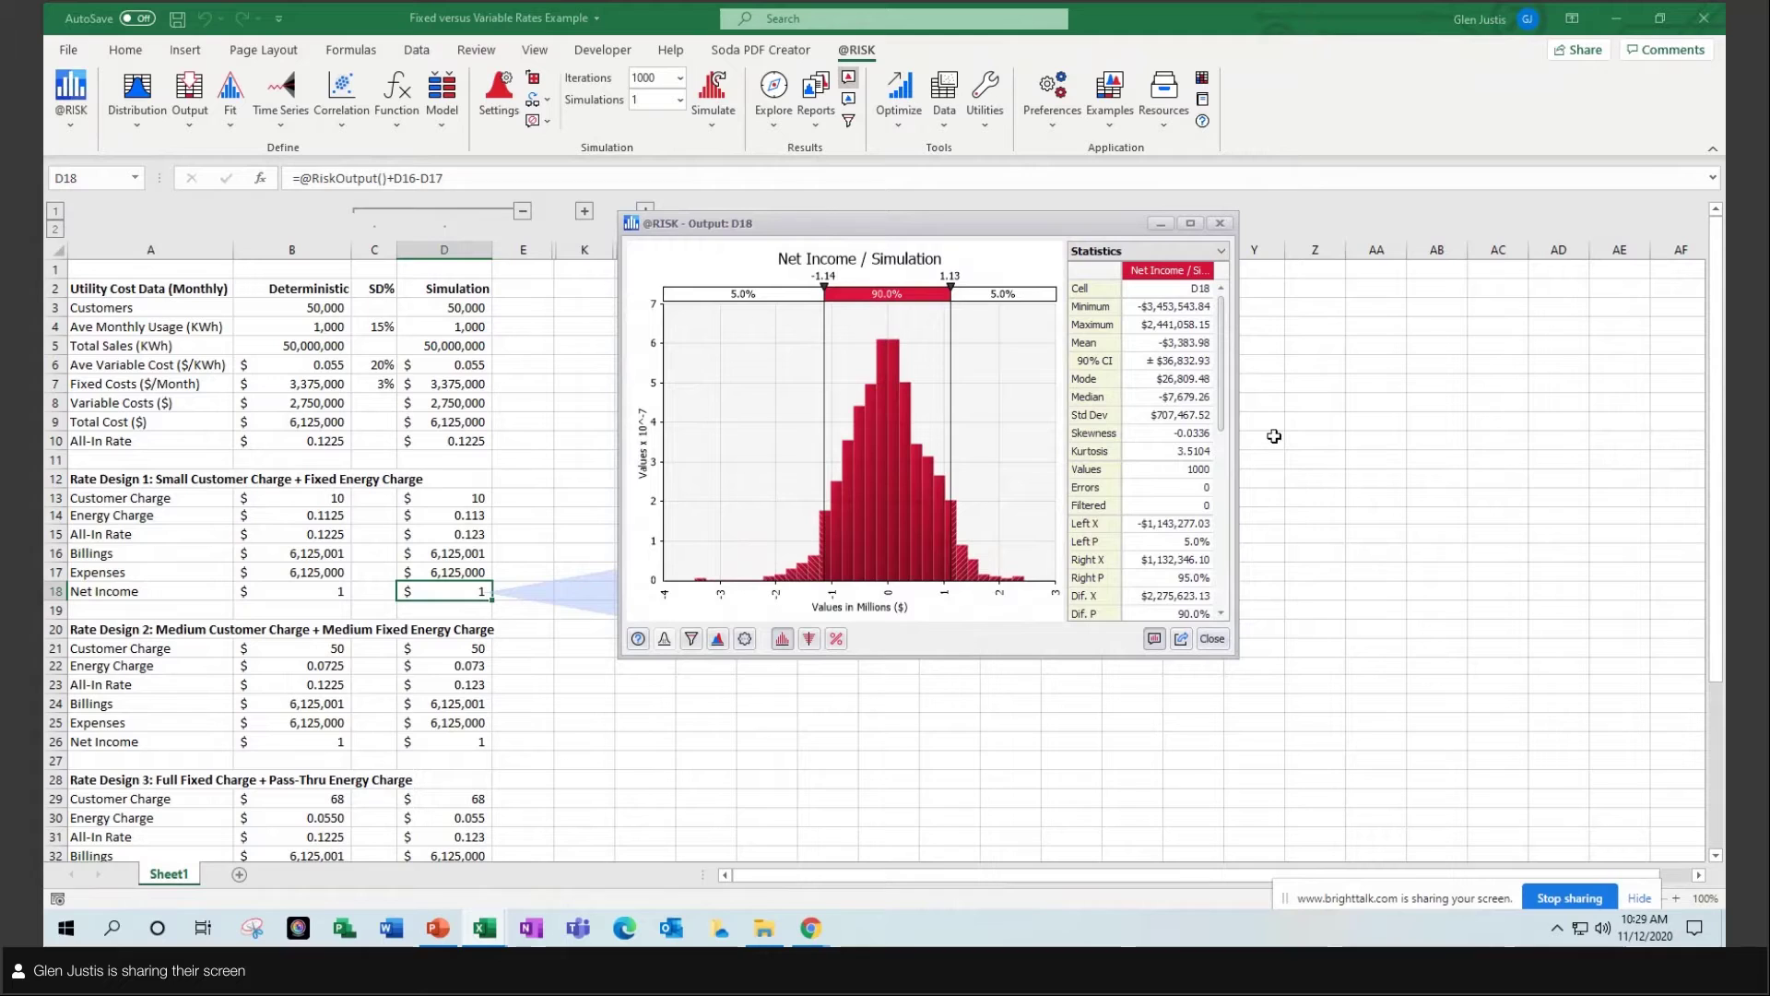
click(1169, 308)
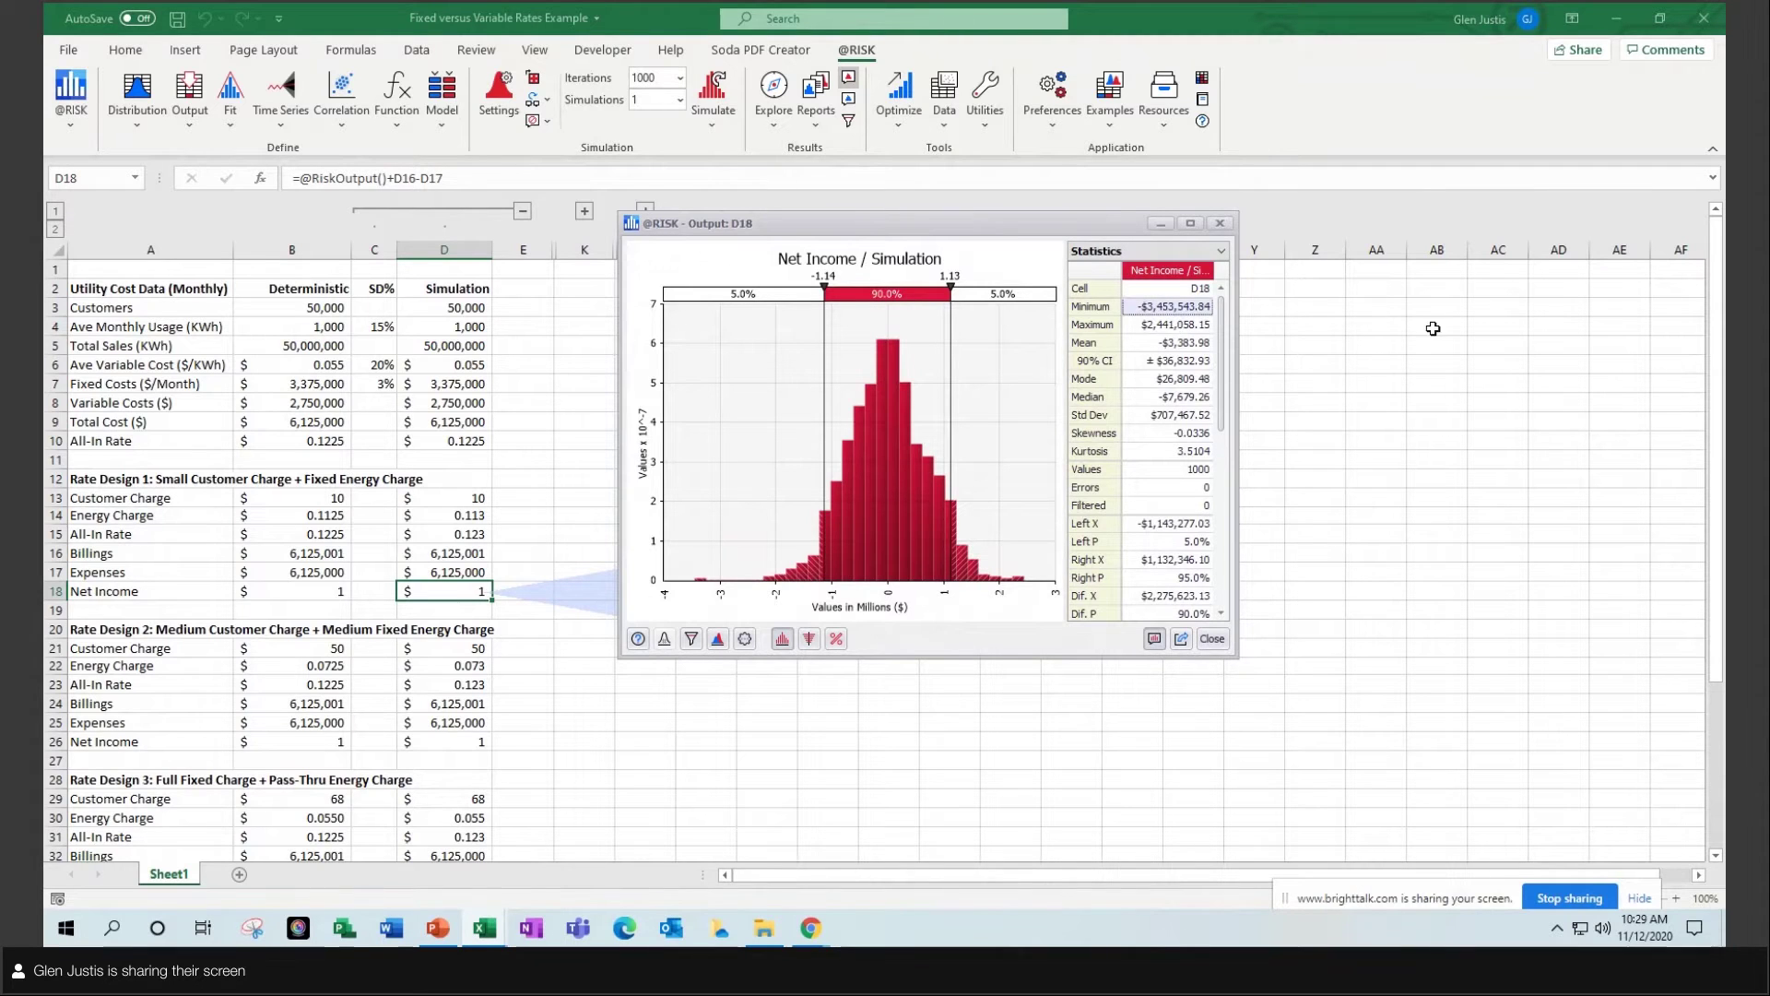
click(1187, 329)
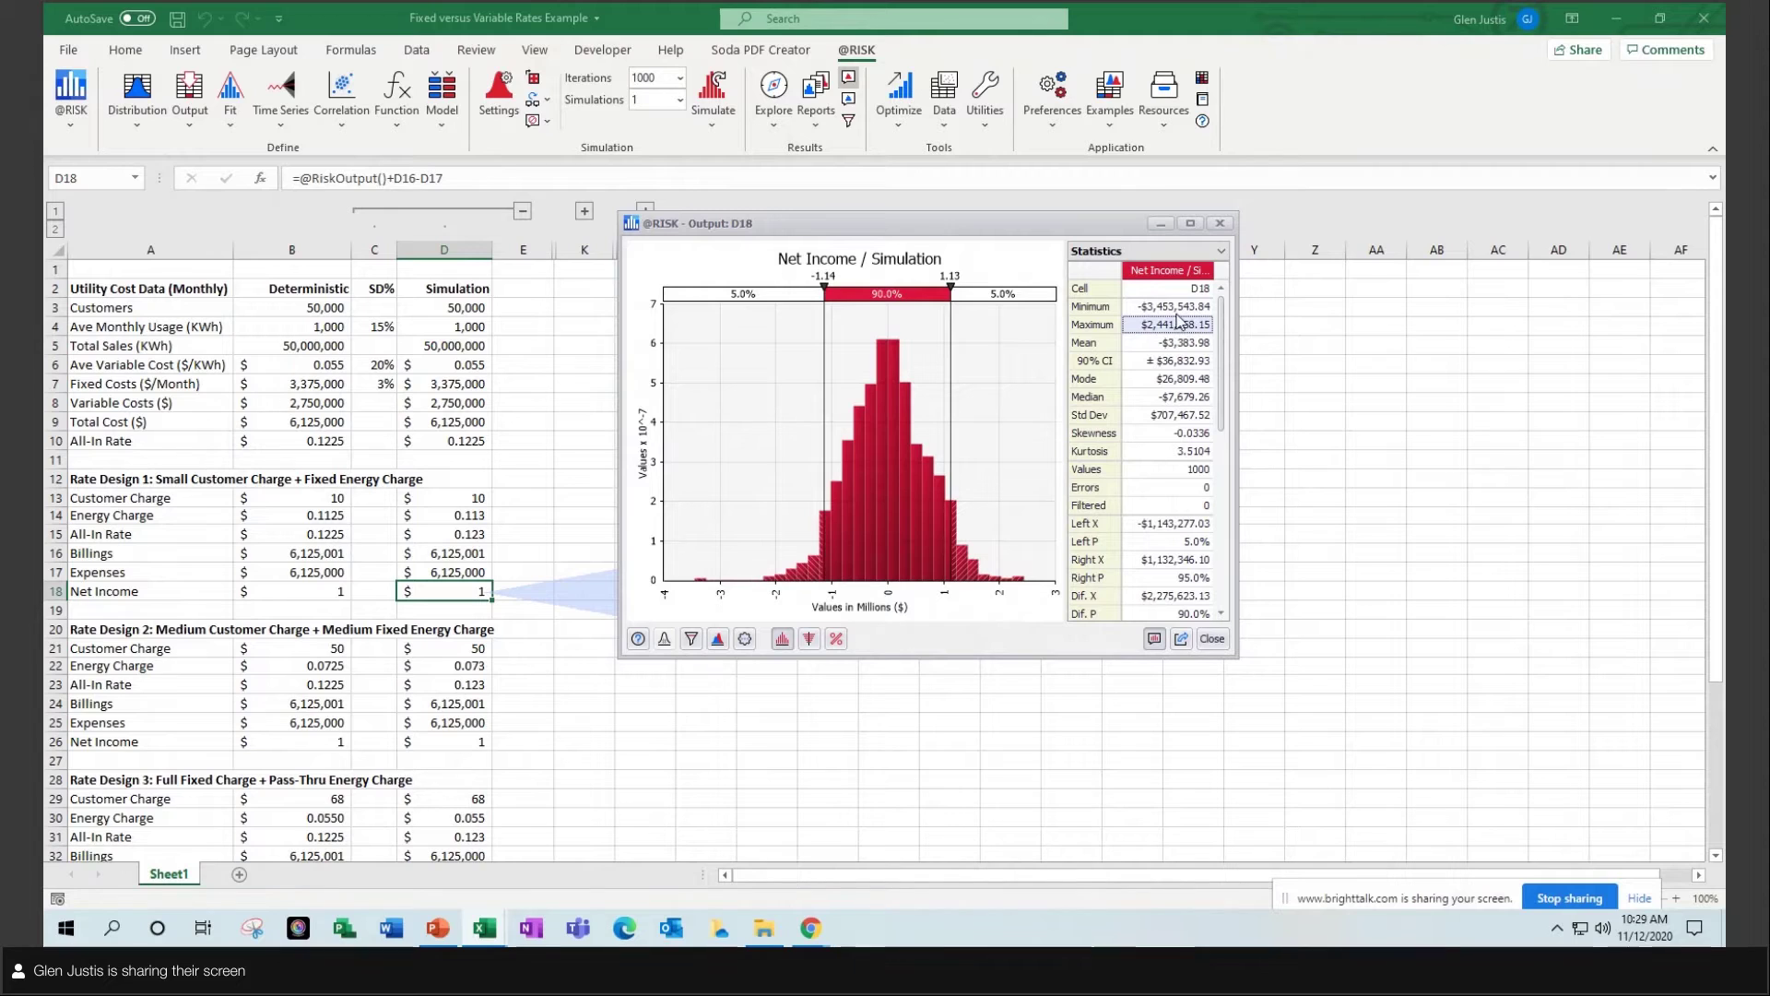
click(1180, 311)
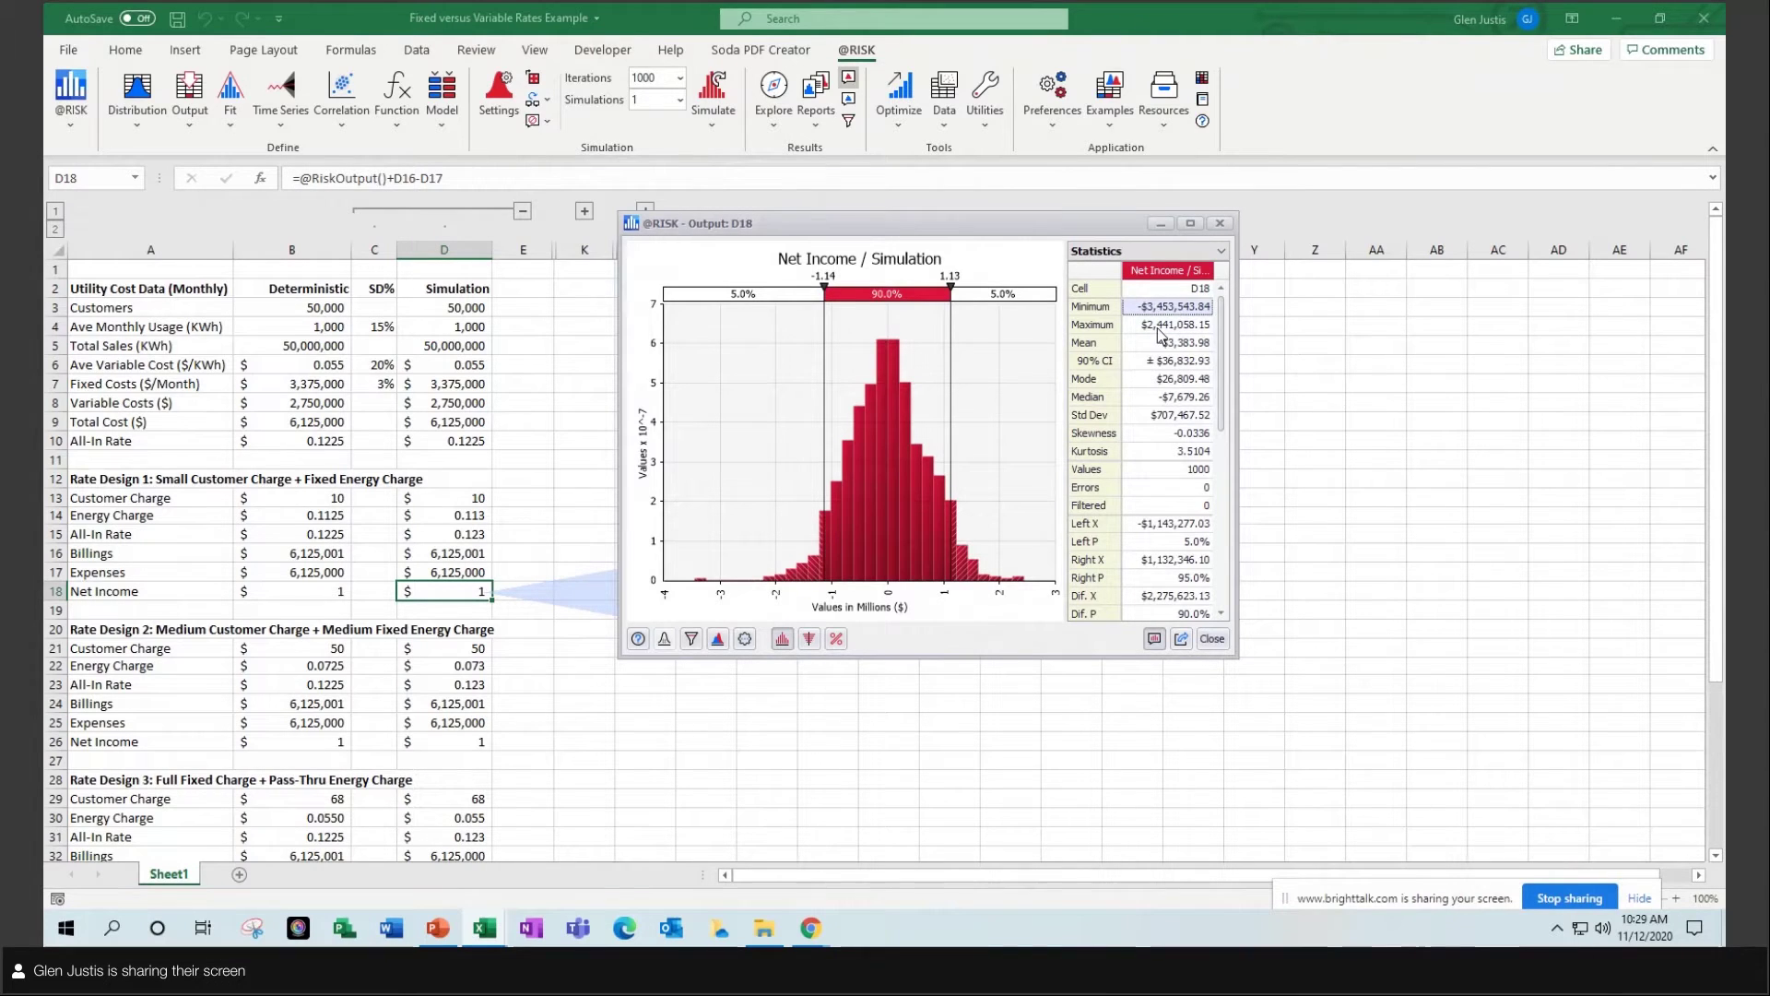
click(1171, 328)
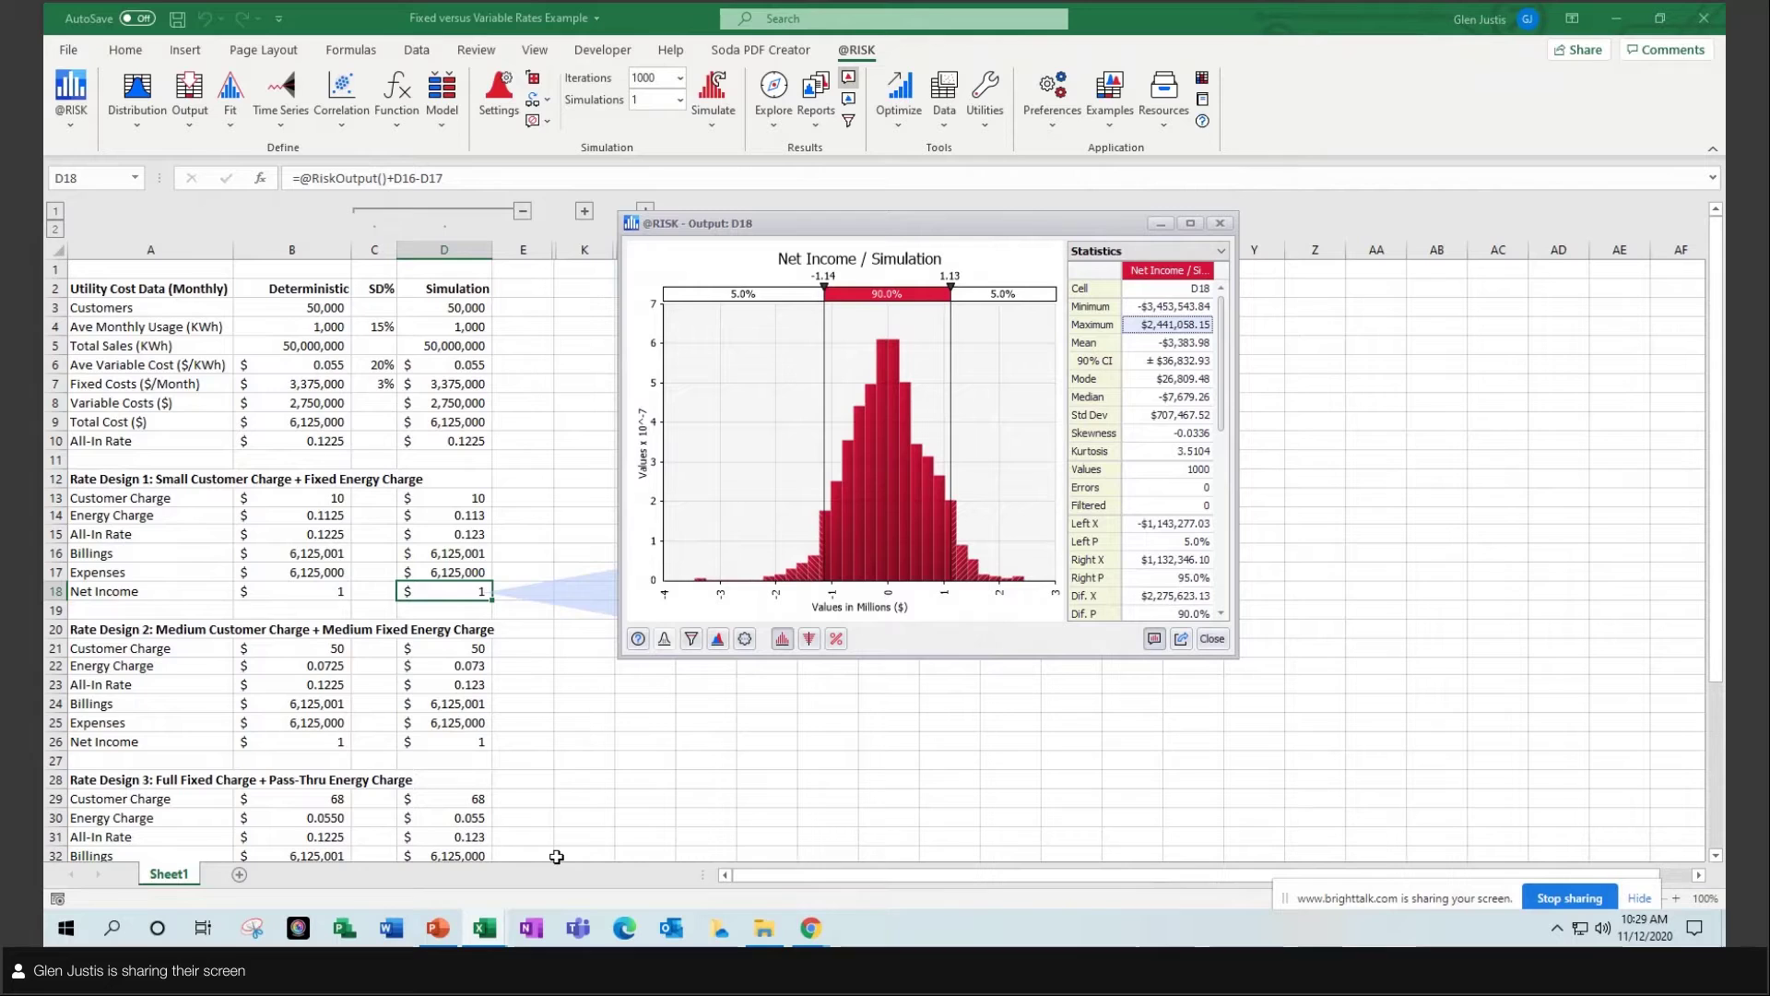
scroll(550, 835, down, 2)
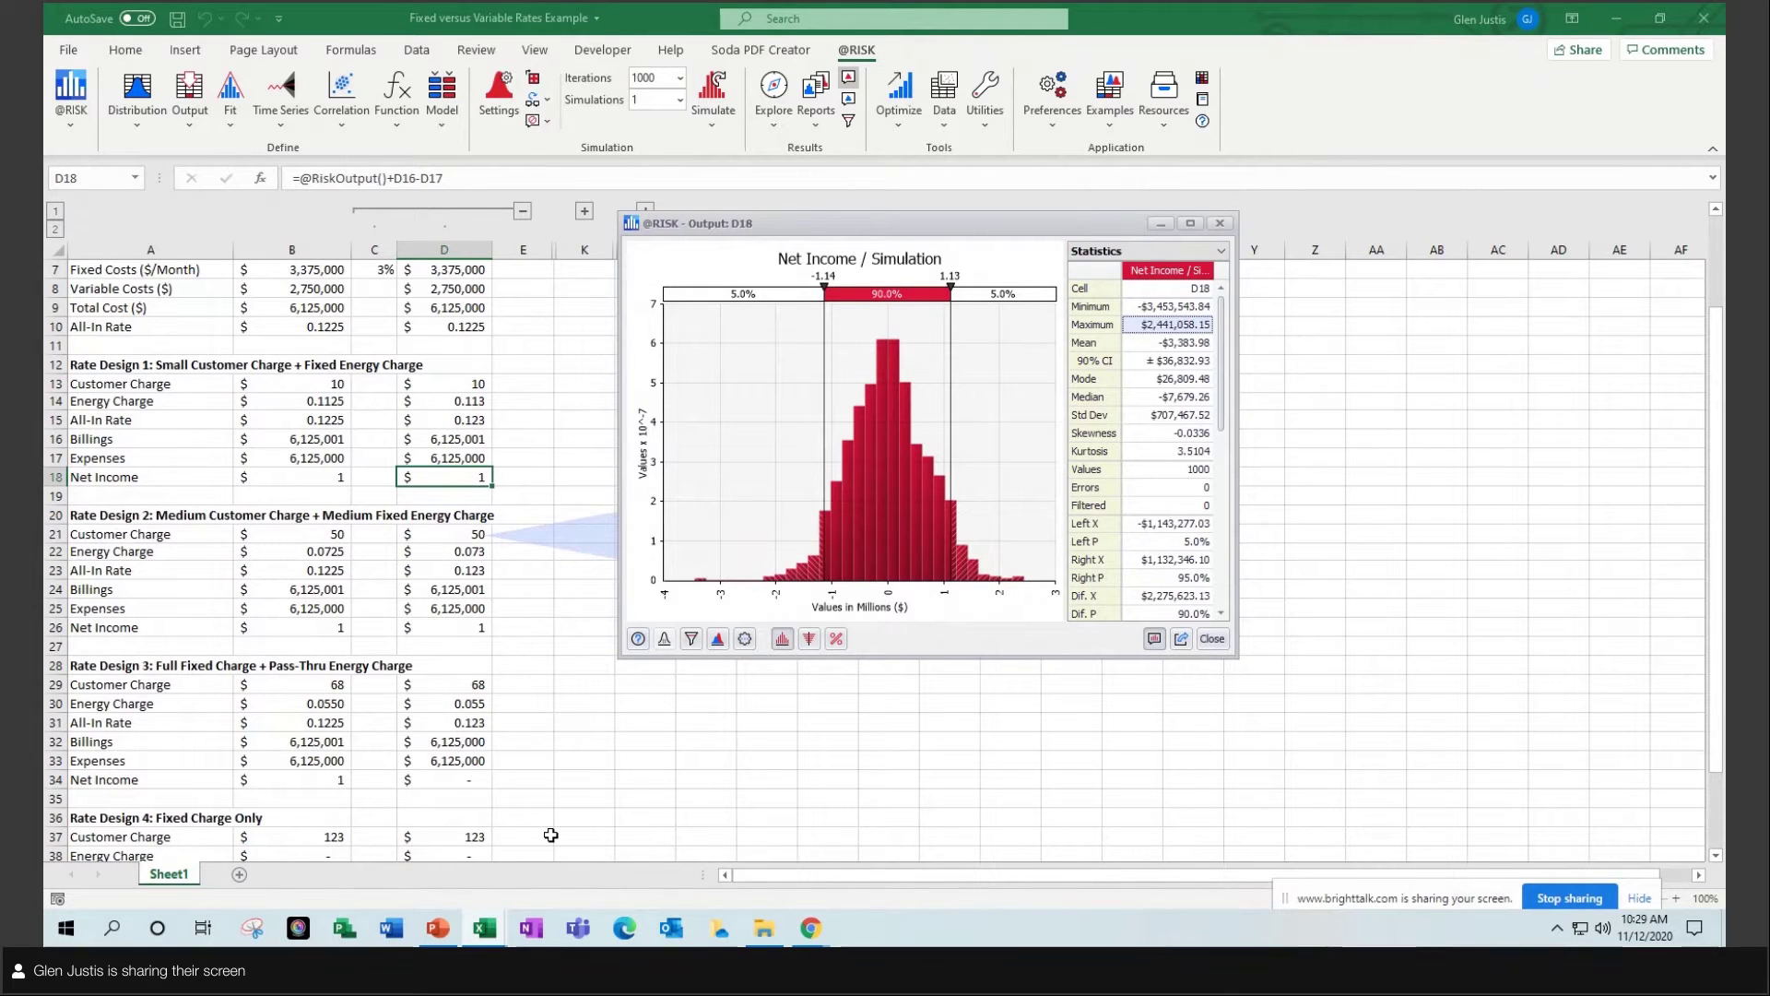
View the Rate Design 2 Net Income histogram for D26, close it, and reselect D18.
click(445, 627)
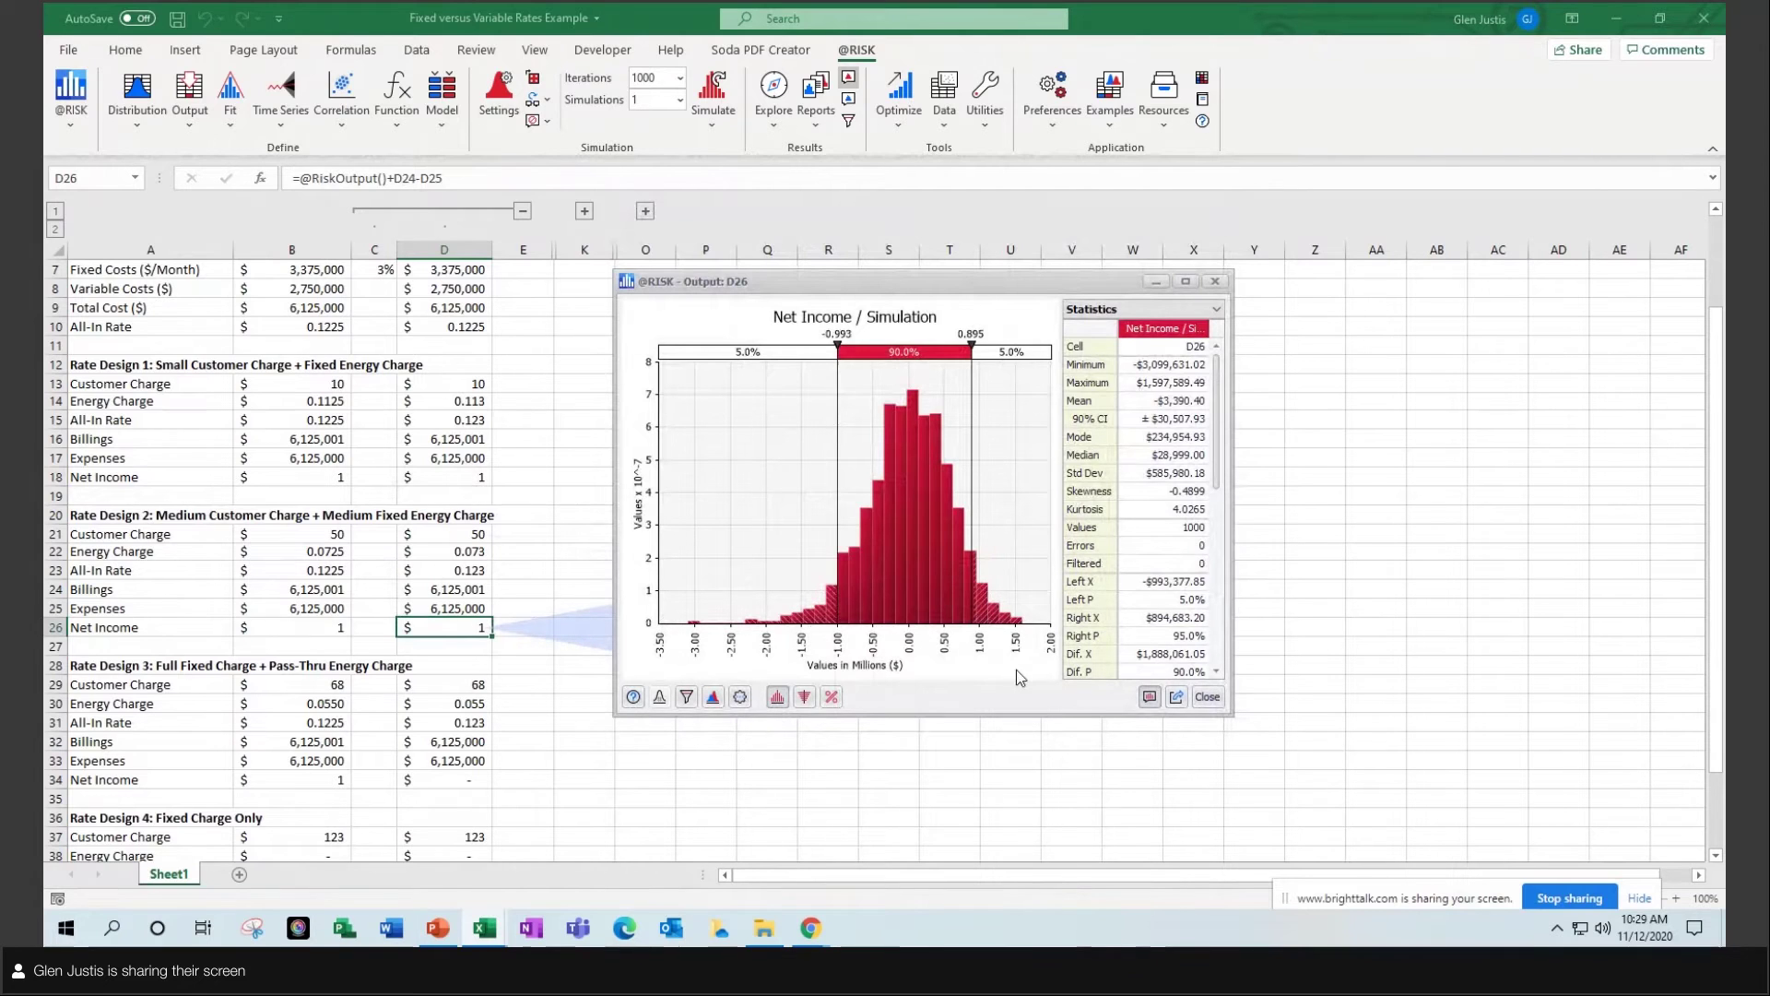
click(1208, 699)
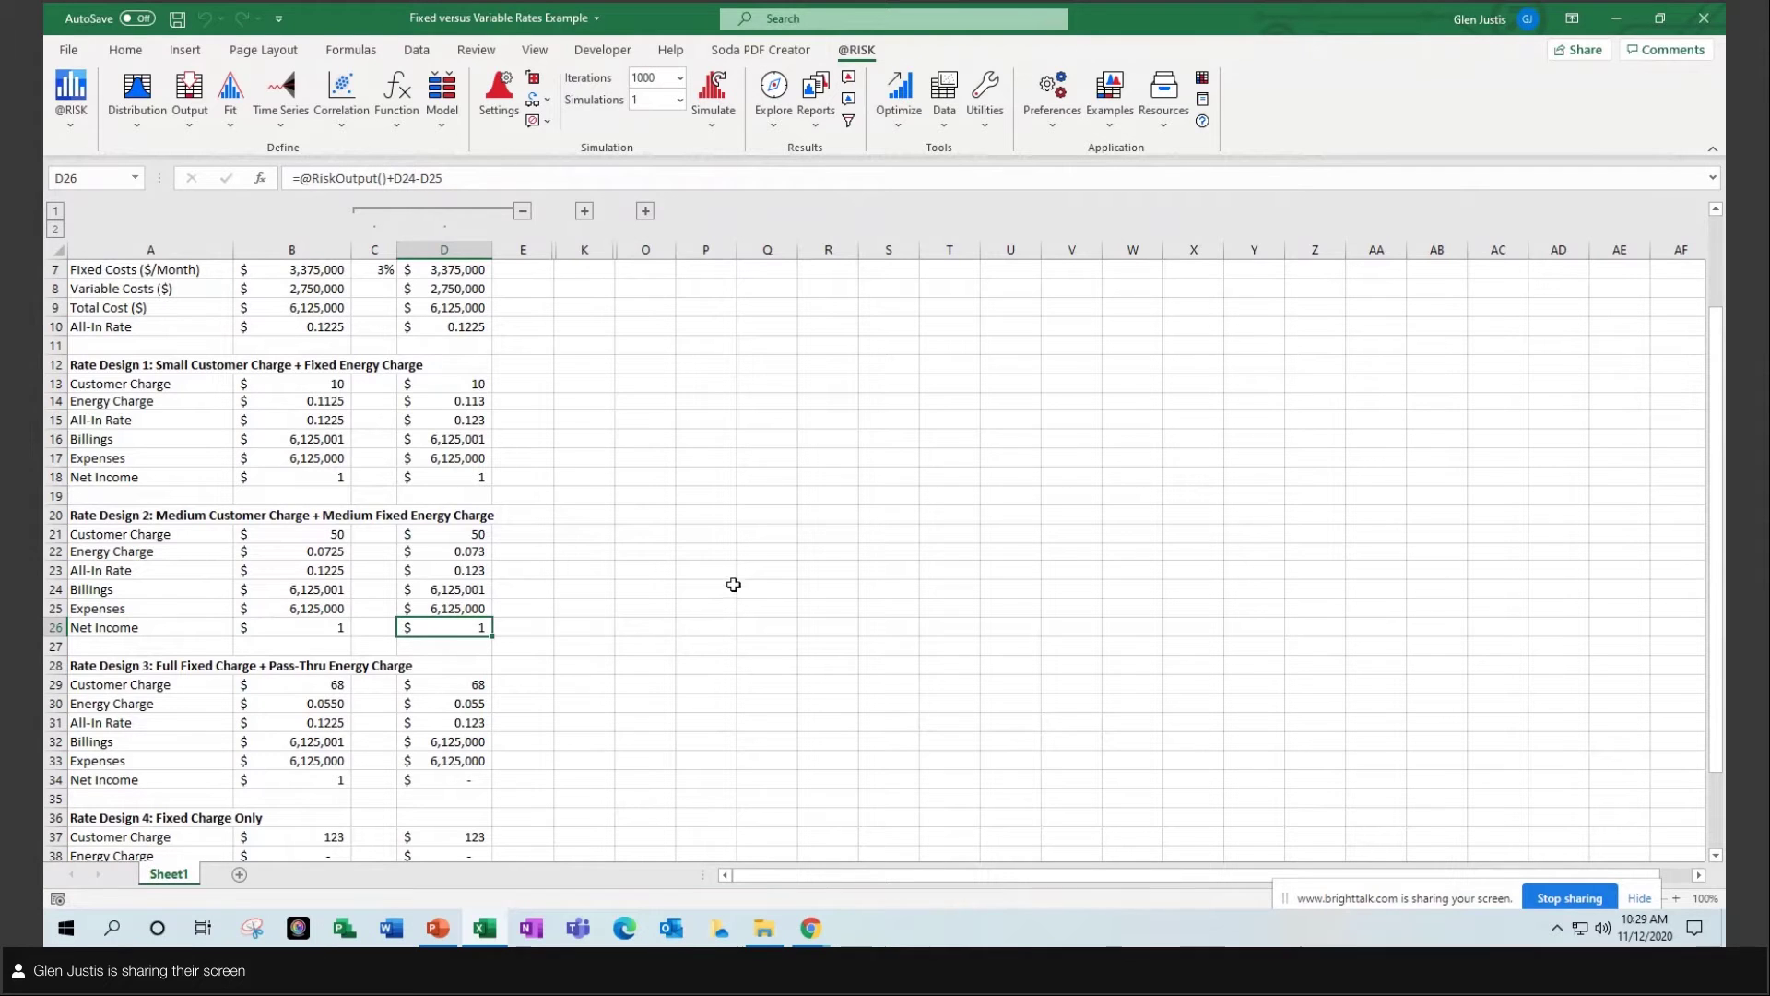
click(461, 475)
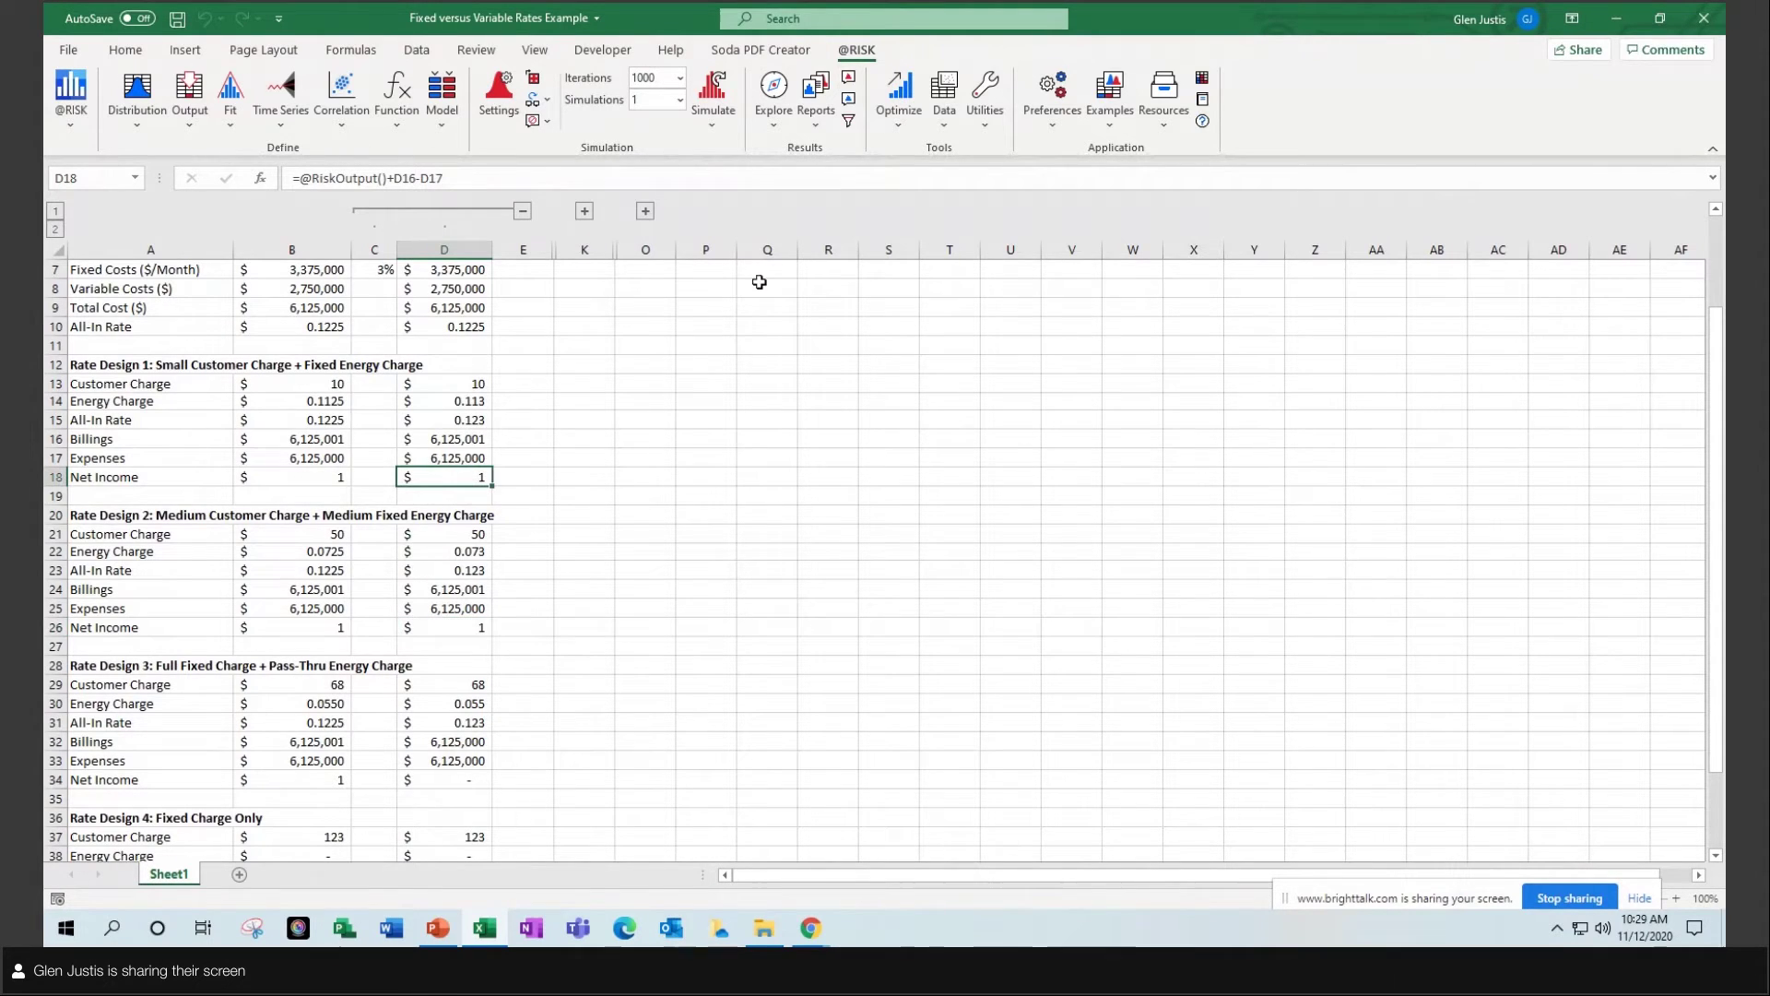
Open D18's results and add D26 as an overlay, giving a two-histogram Distribution Comparison.
click(848, 76)
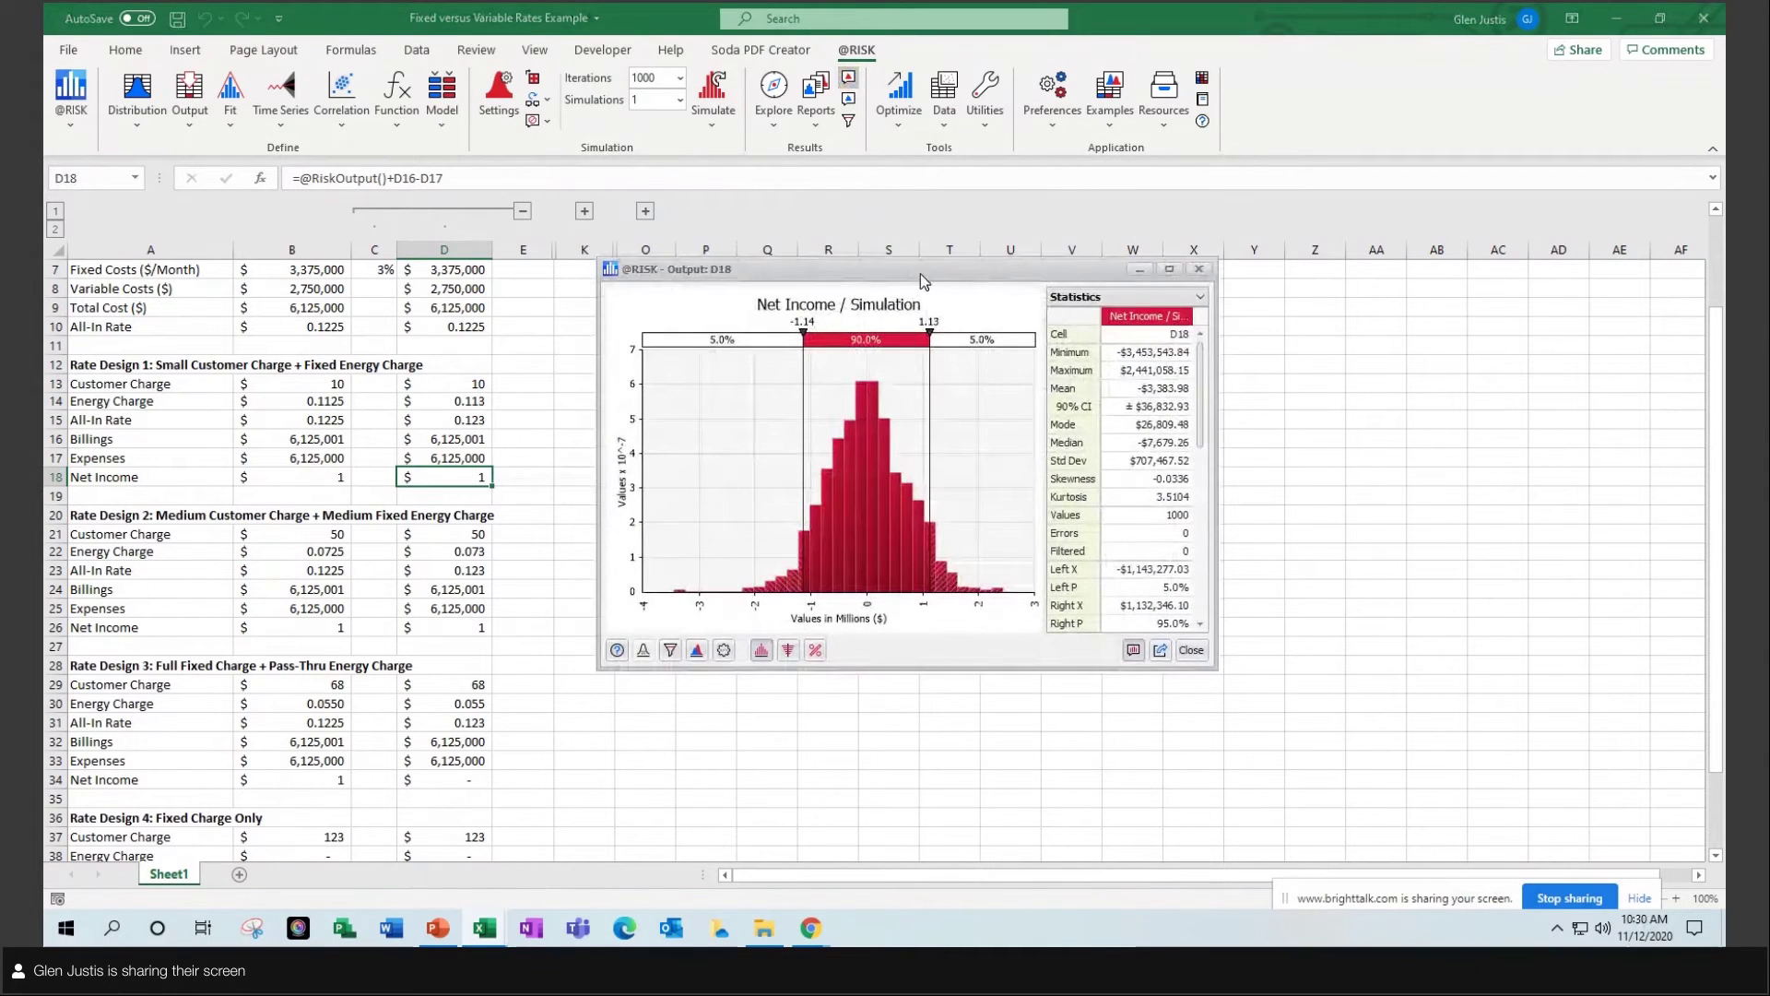
click(701, 649)
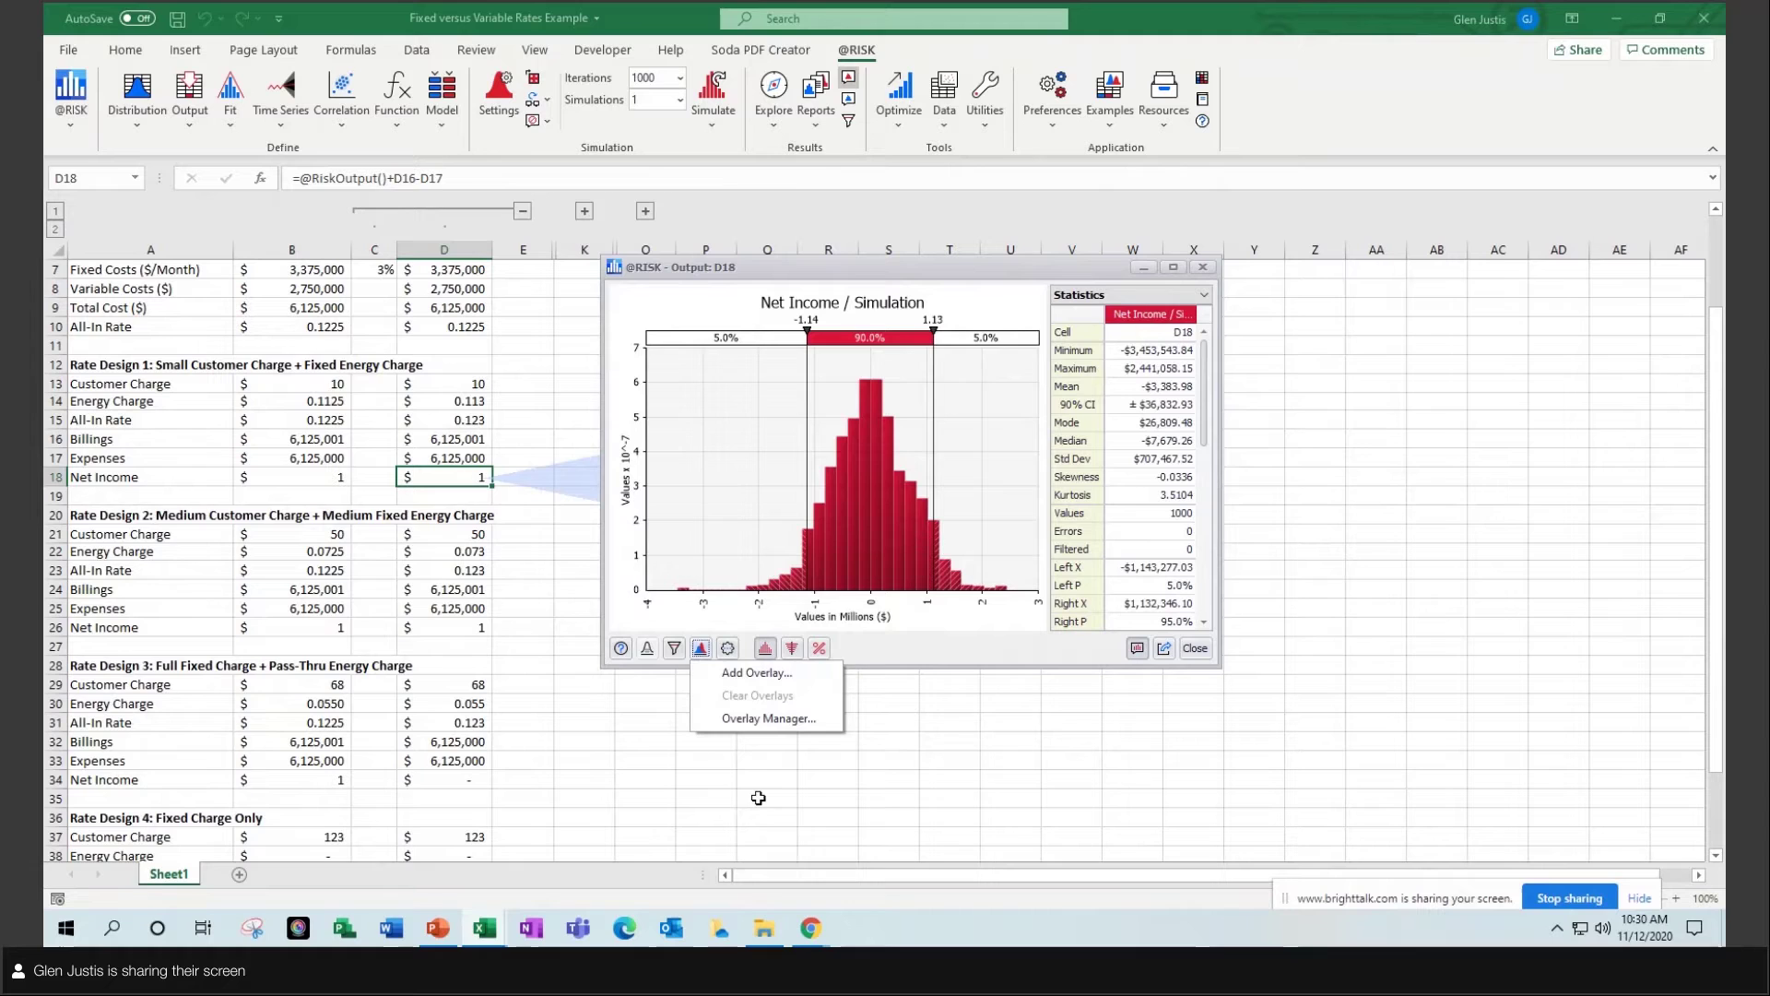
click(778, 673)
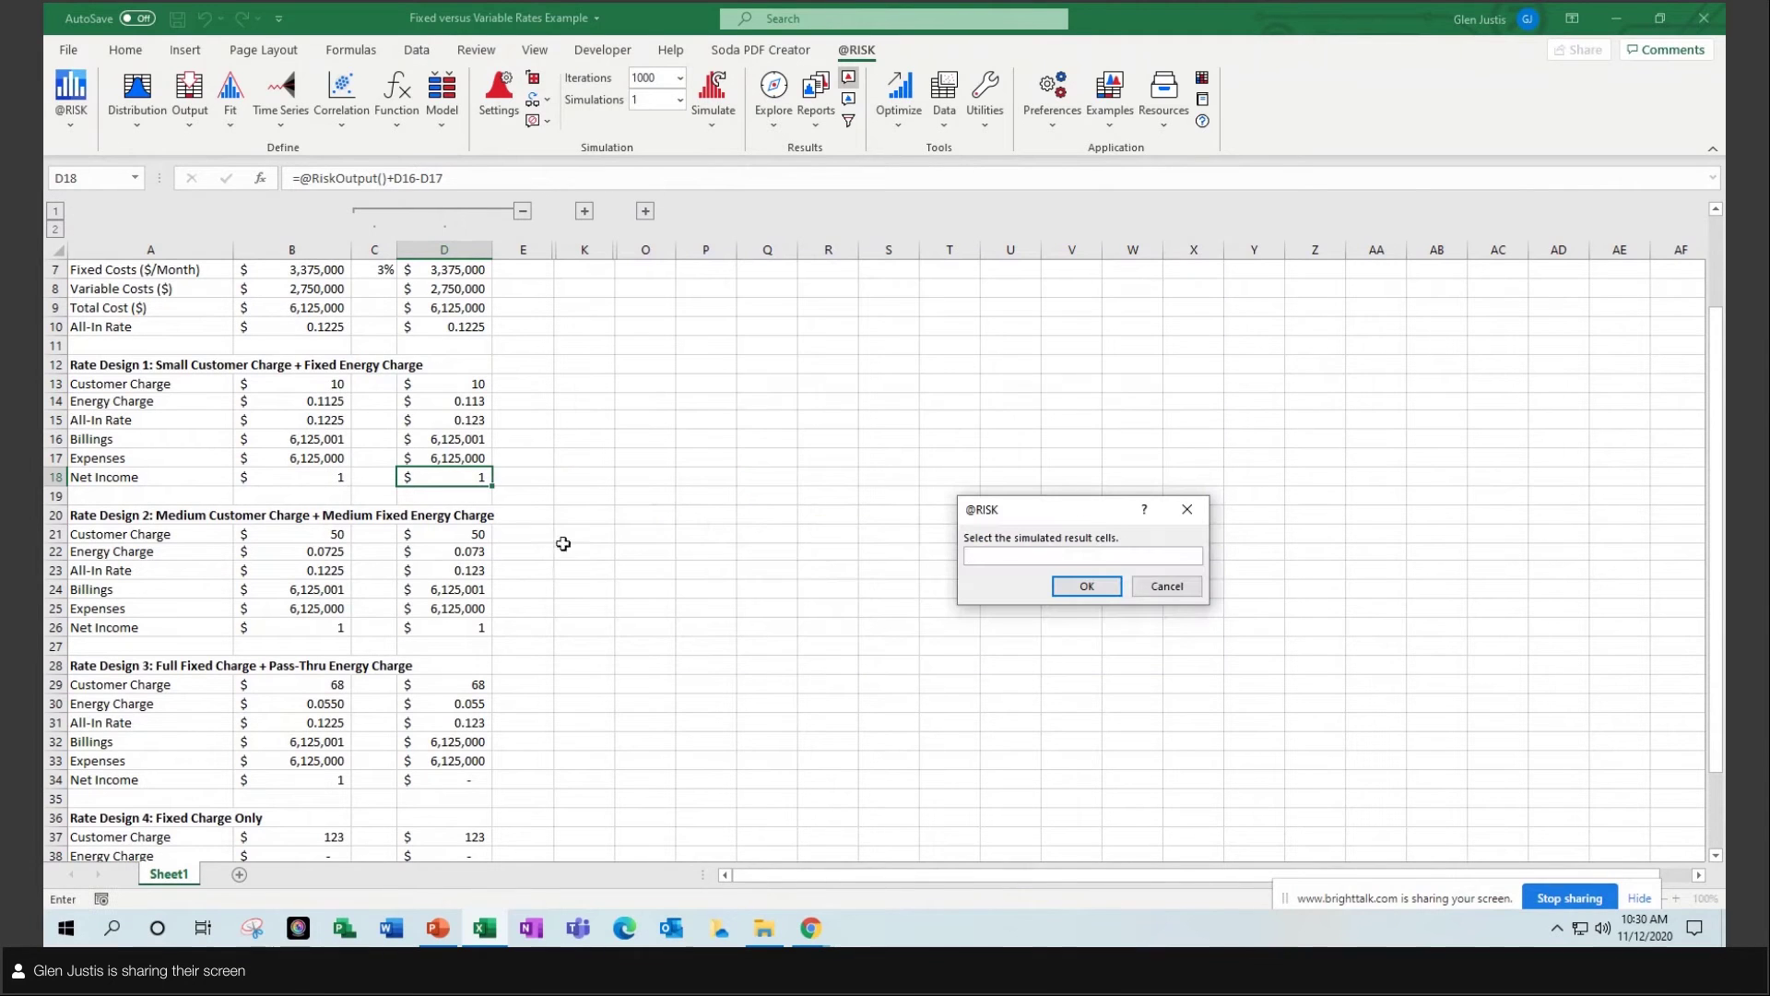
click(452, 626)
click(1087, 586)
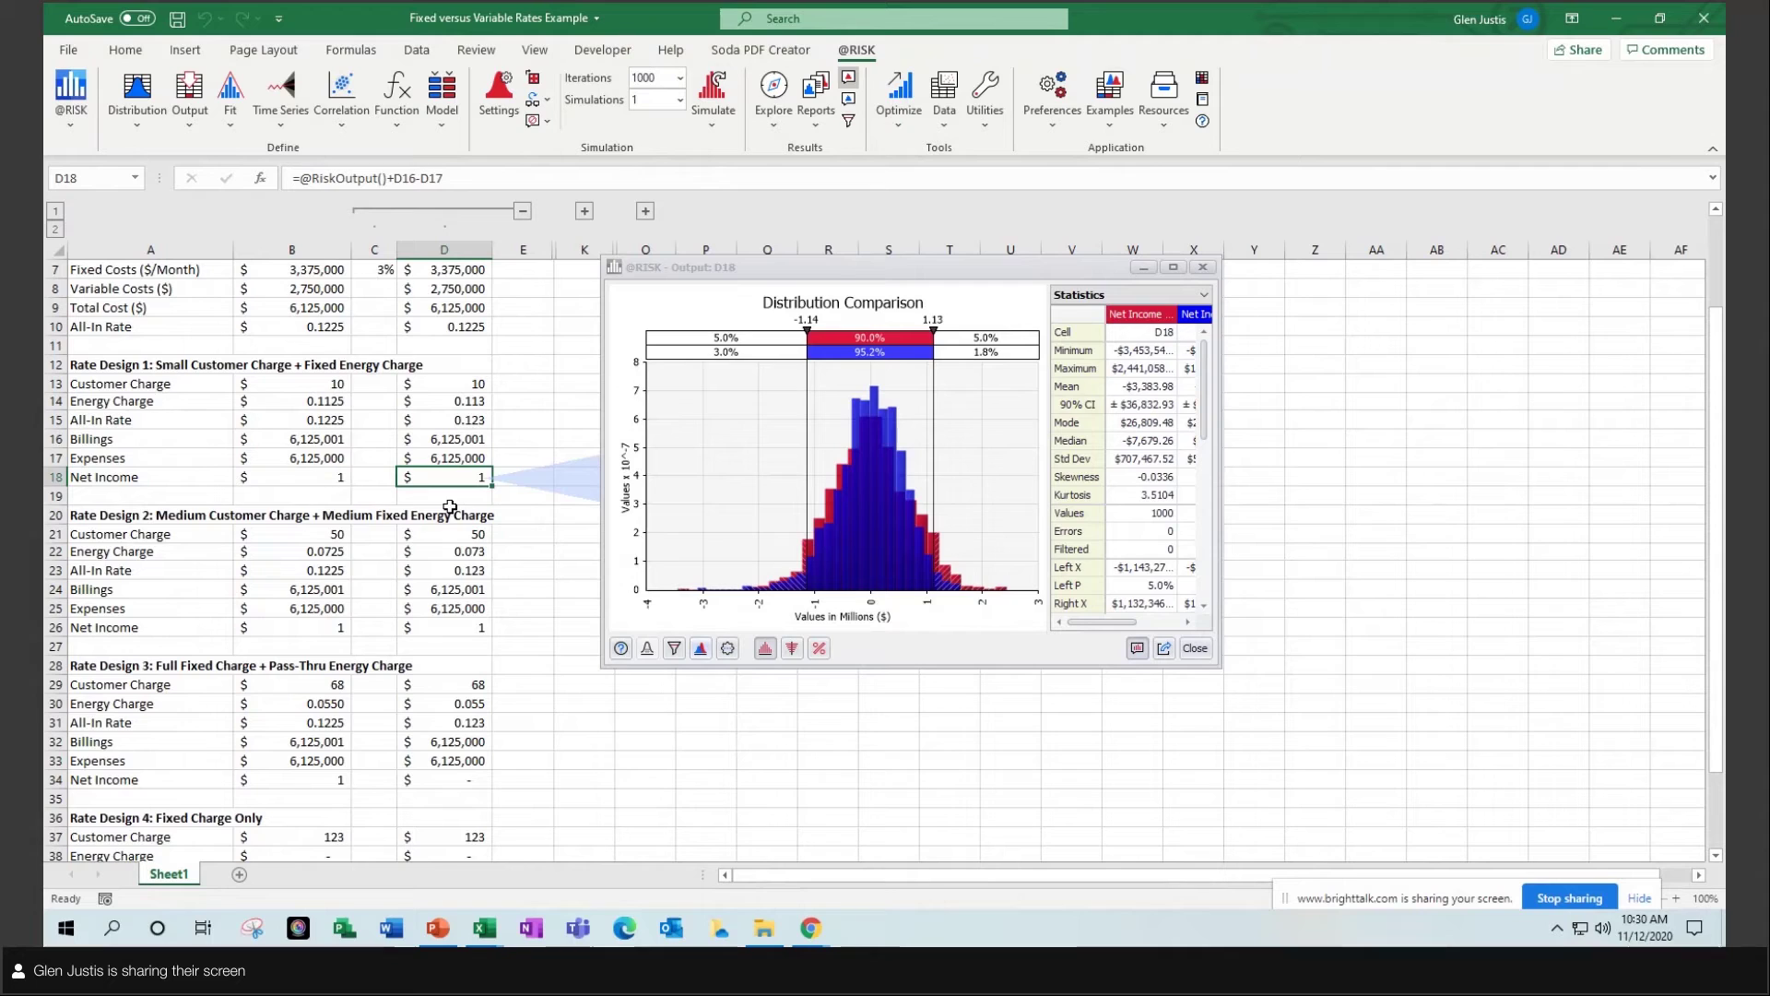
click(215, 655)
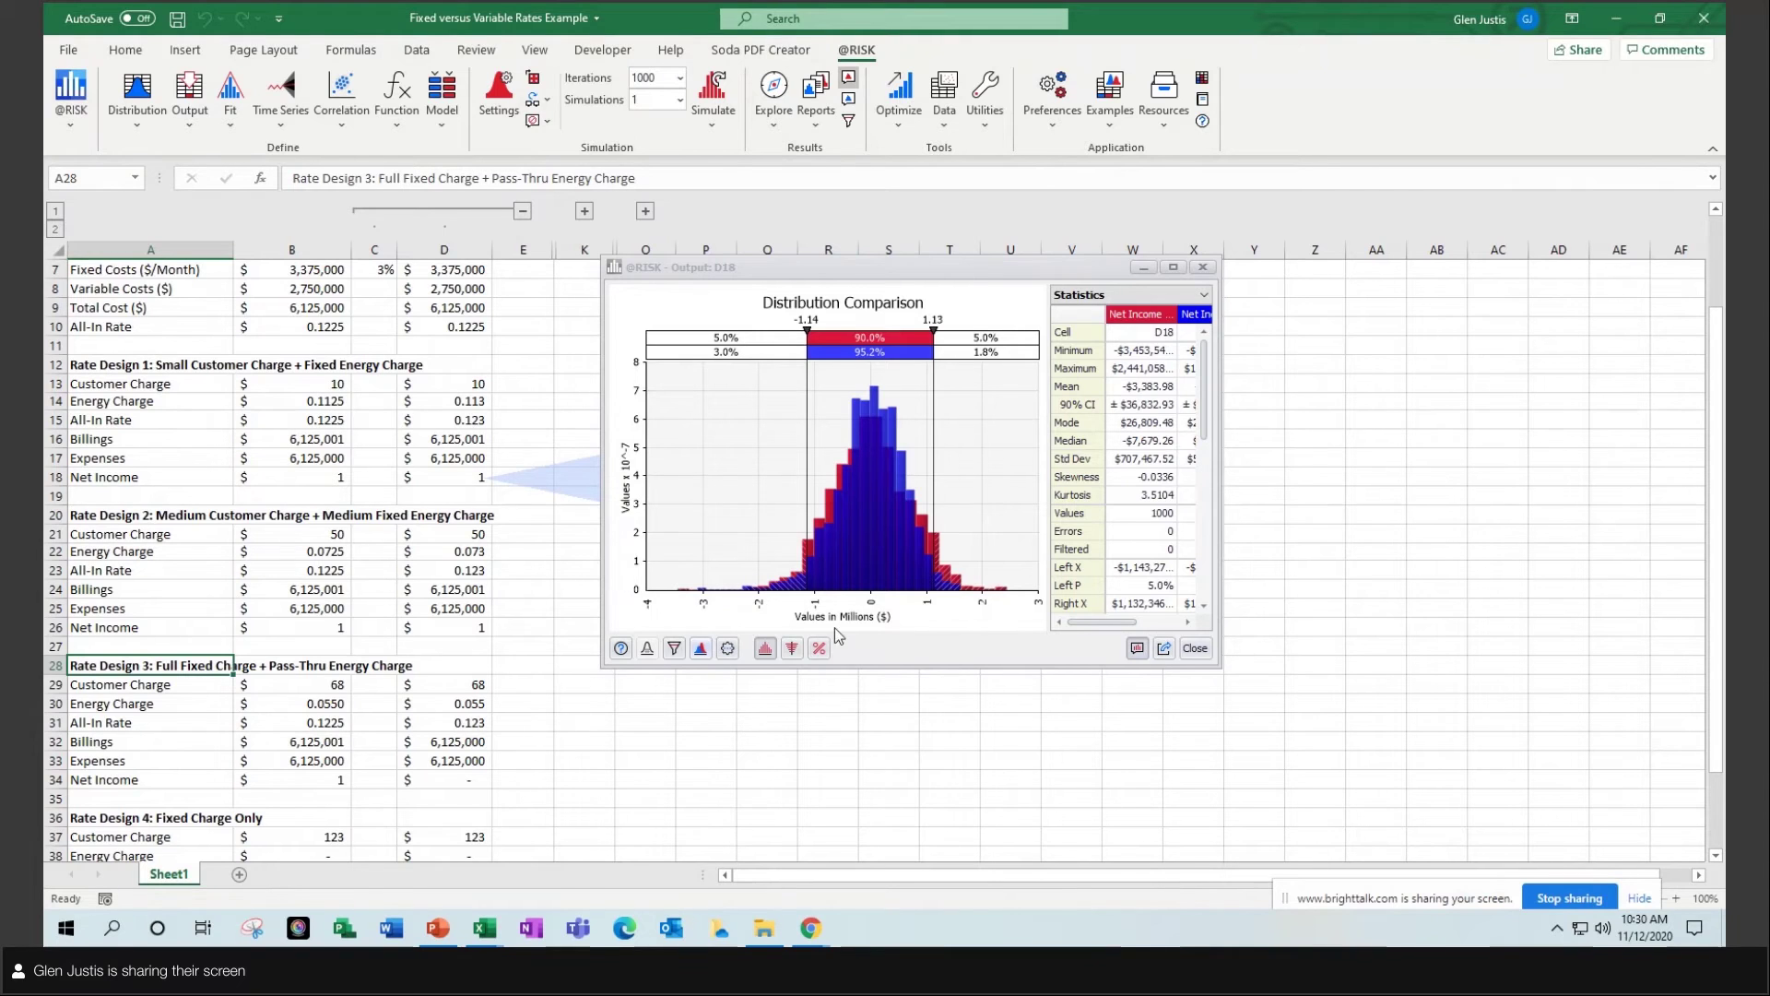
Add Rate Design 3's D34 as a green overlay, then move the chart window top-left and enlarge it.
click(702, 649)
click(733, 672)
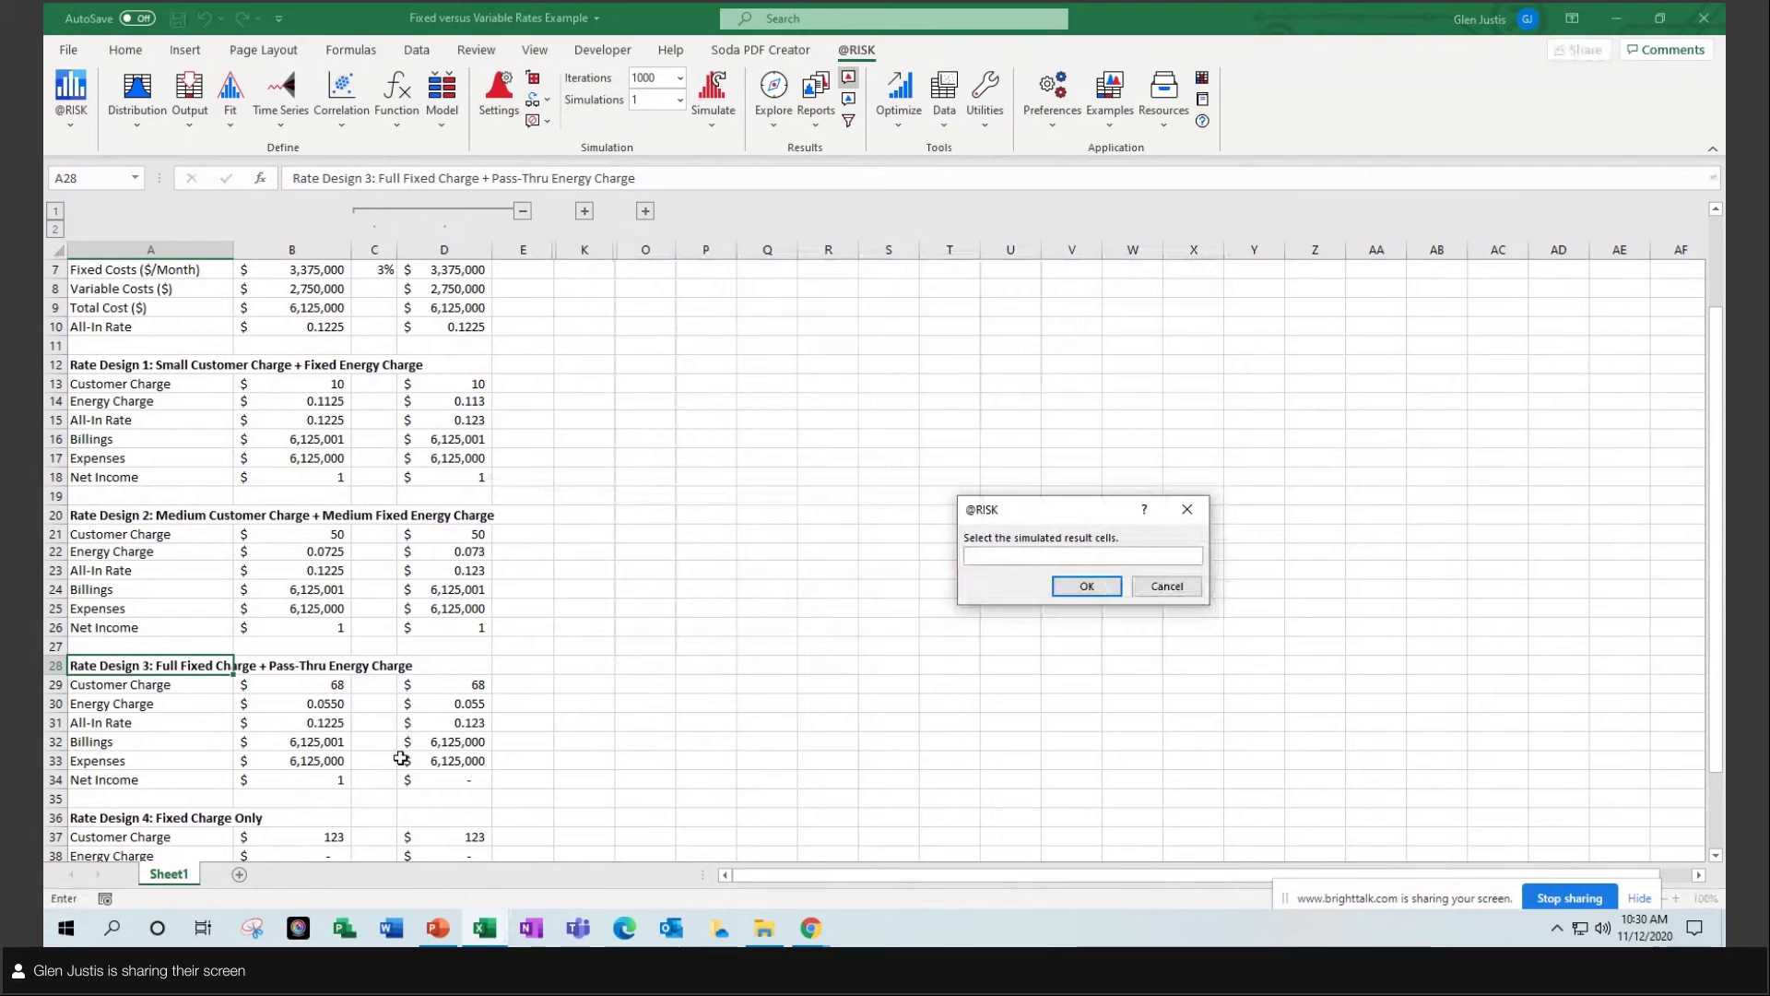
click(441, 777)
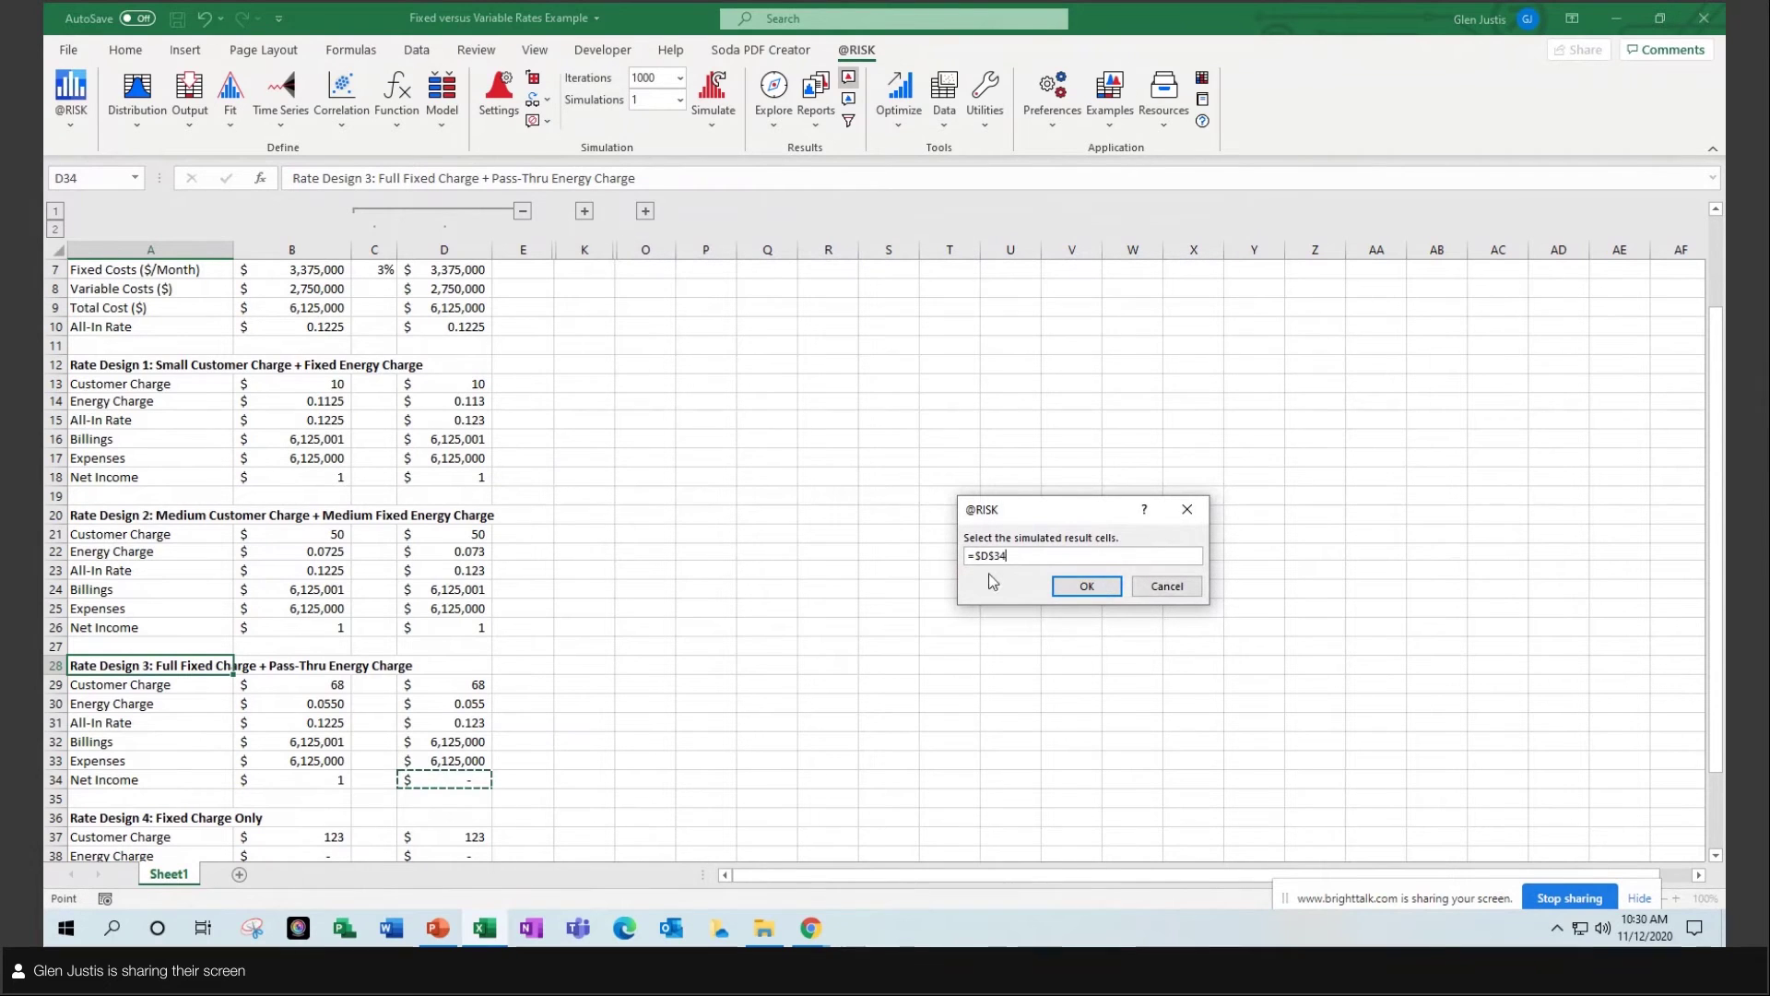
click(1079, 587)
drag(815, 266, 419, 92)
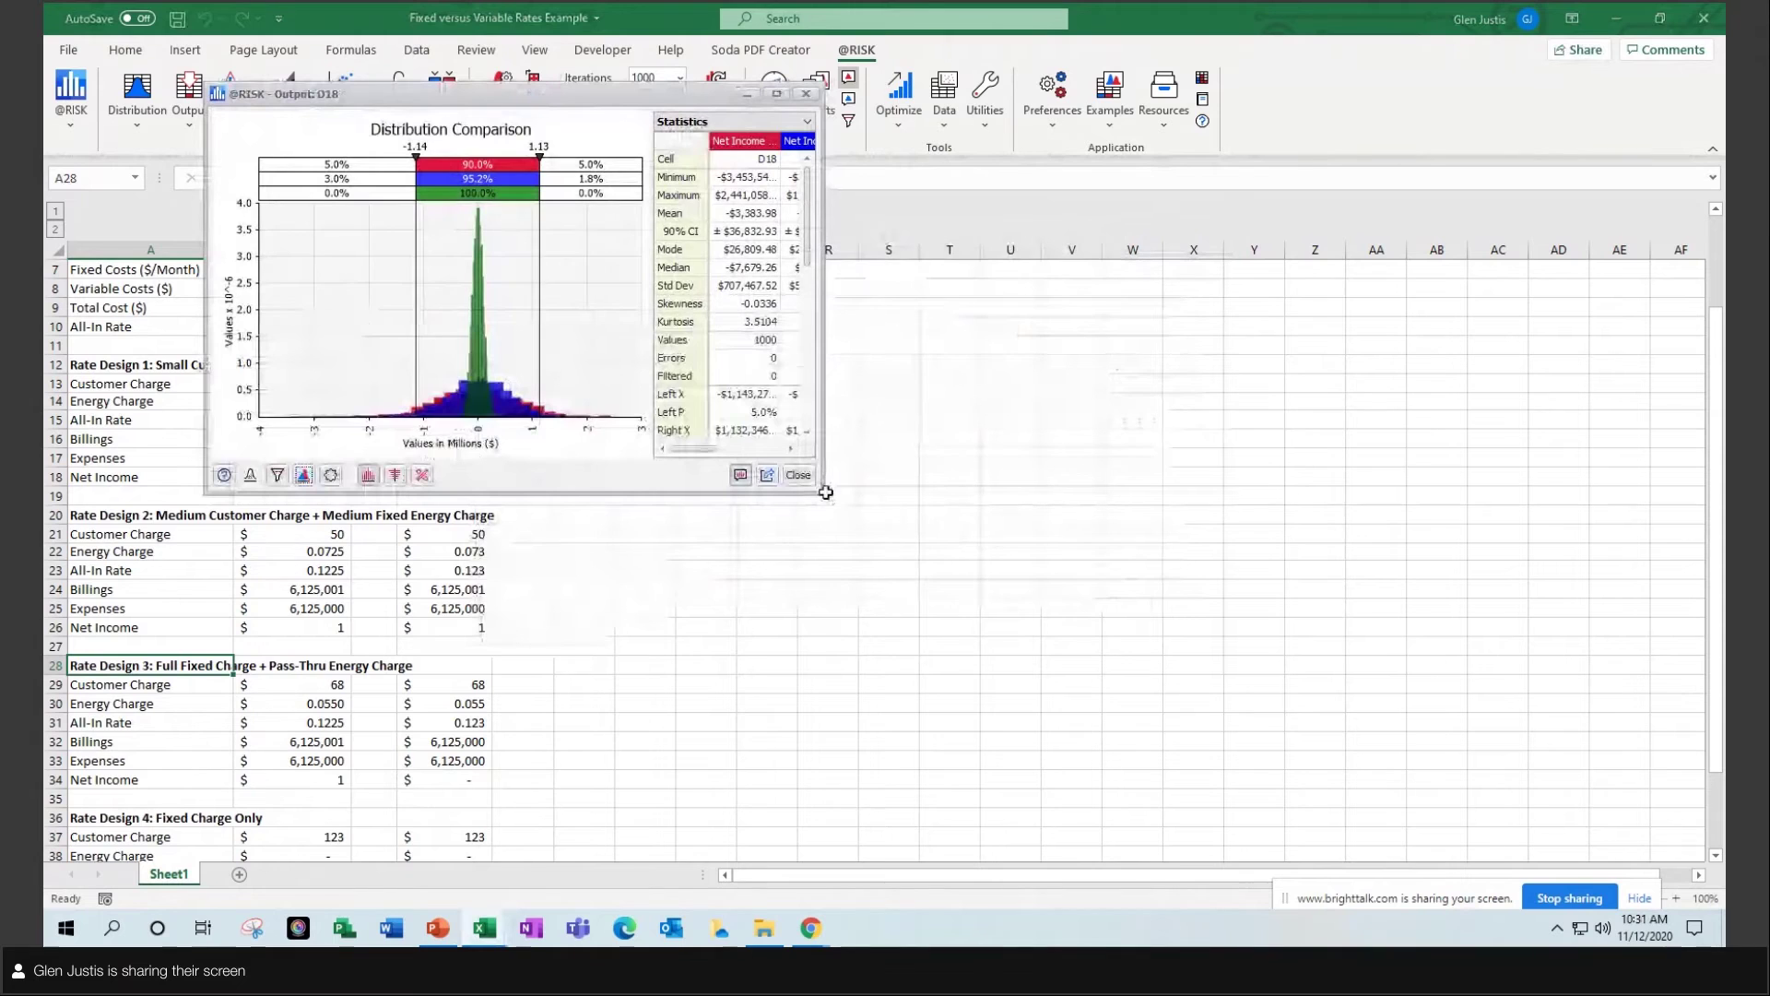
drag(825, 495, 1490, 793)
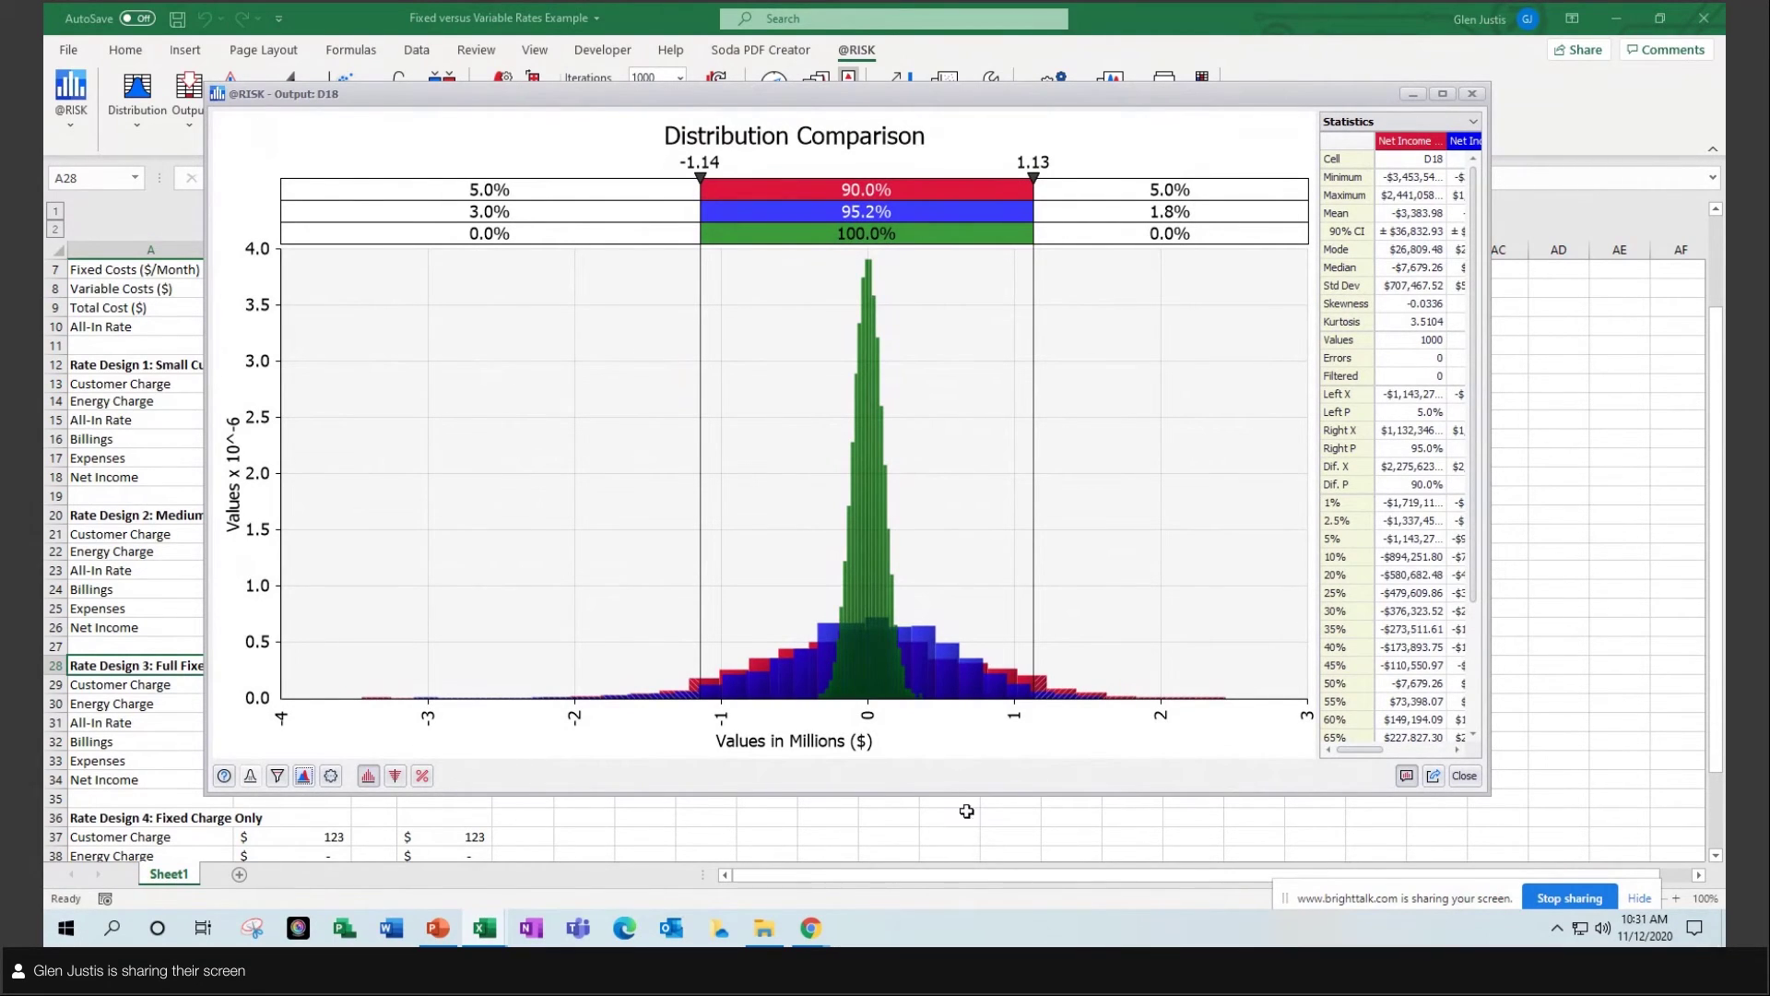
Shorten the comparison window so rows for Rate Designs 3 and 4 show, then select A36.
drag(1131, 96, 1143, 57)
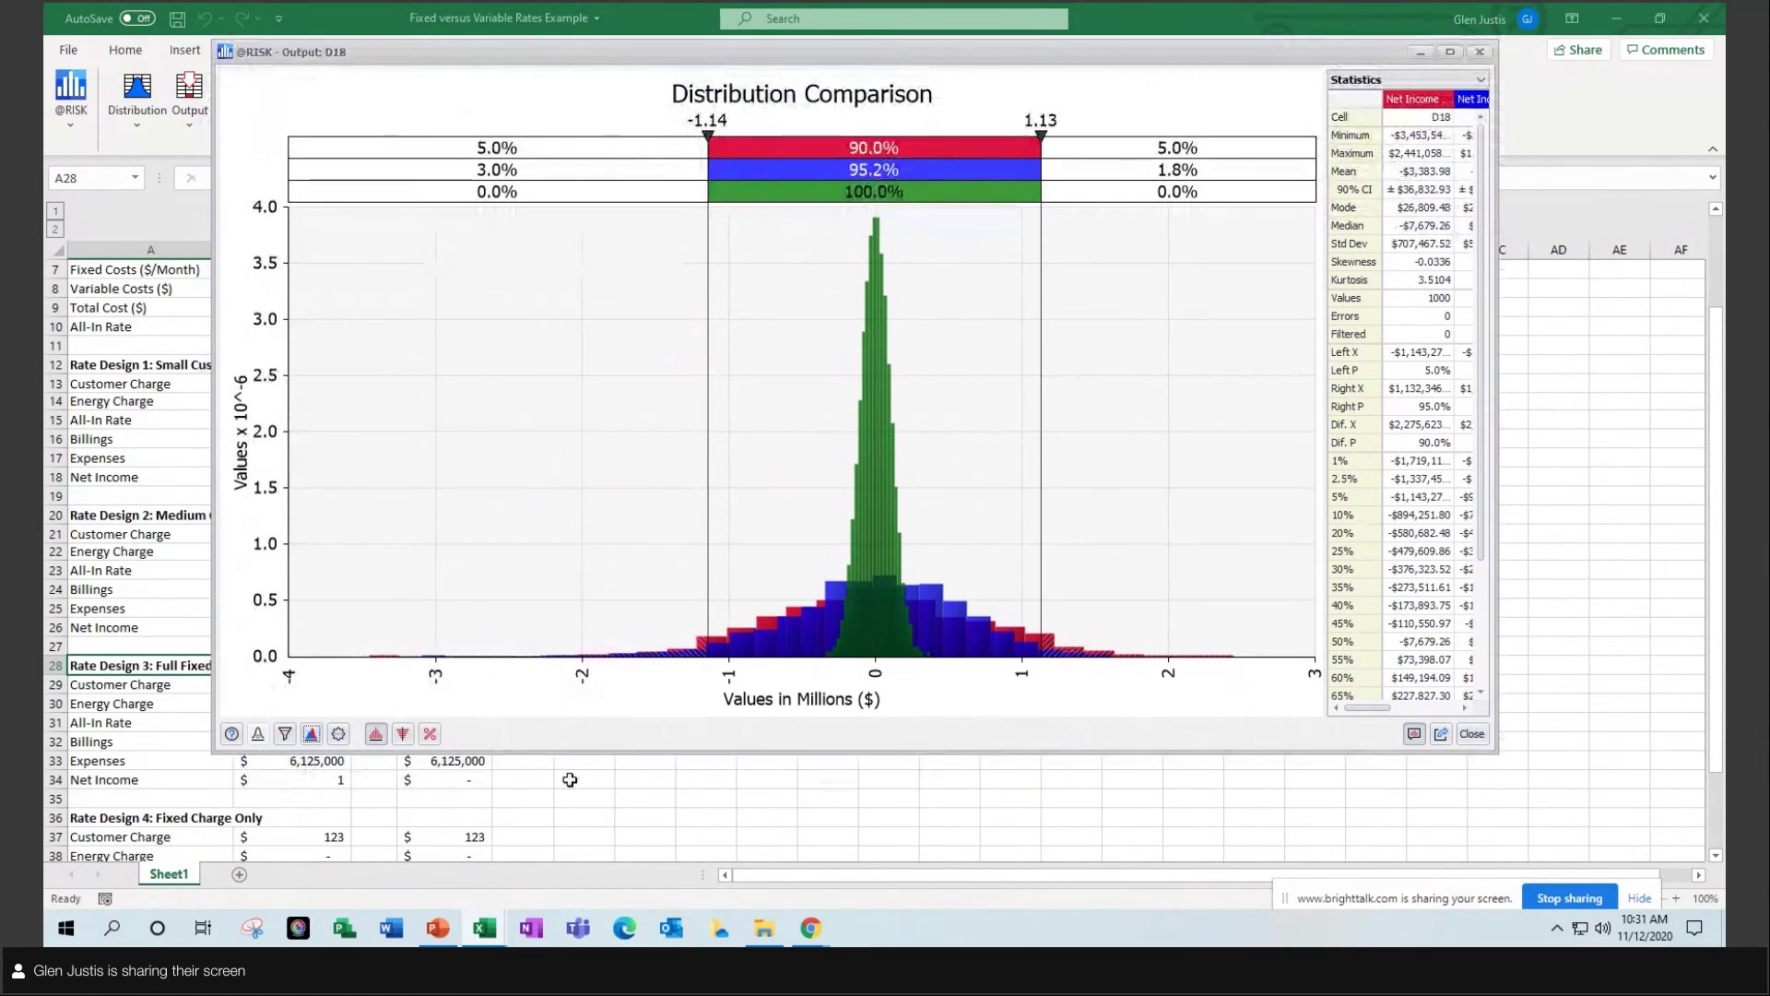
scroll(195, 791, down, 1)
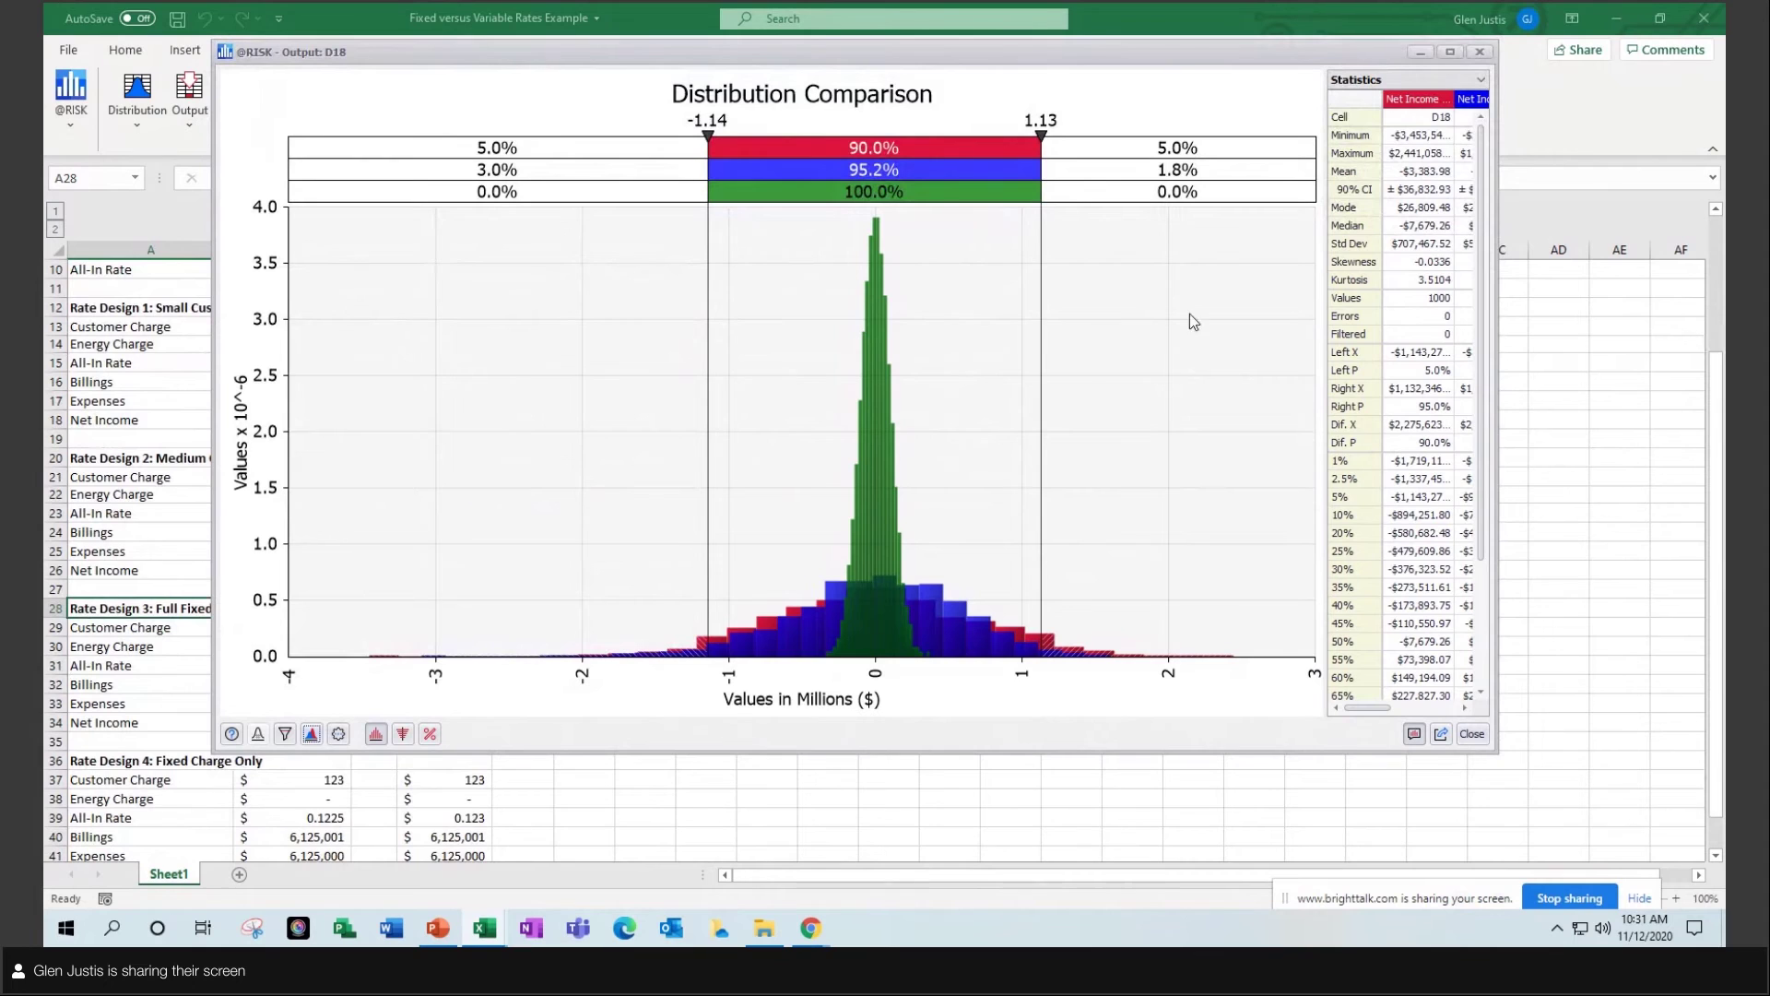
drag(1139, 753, 1139, 634)
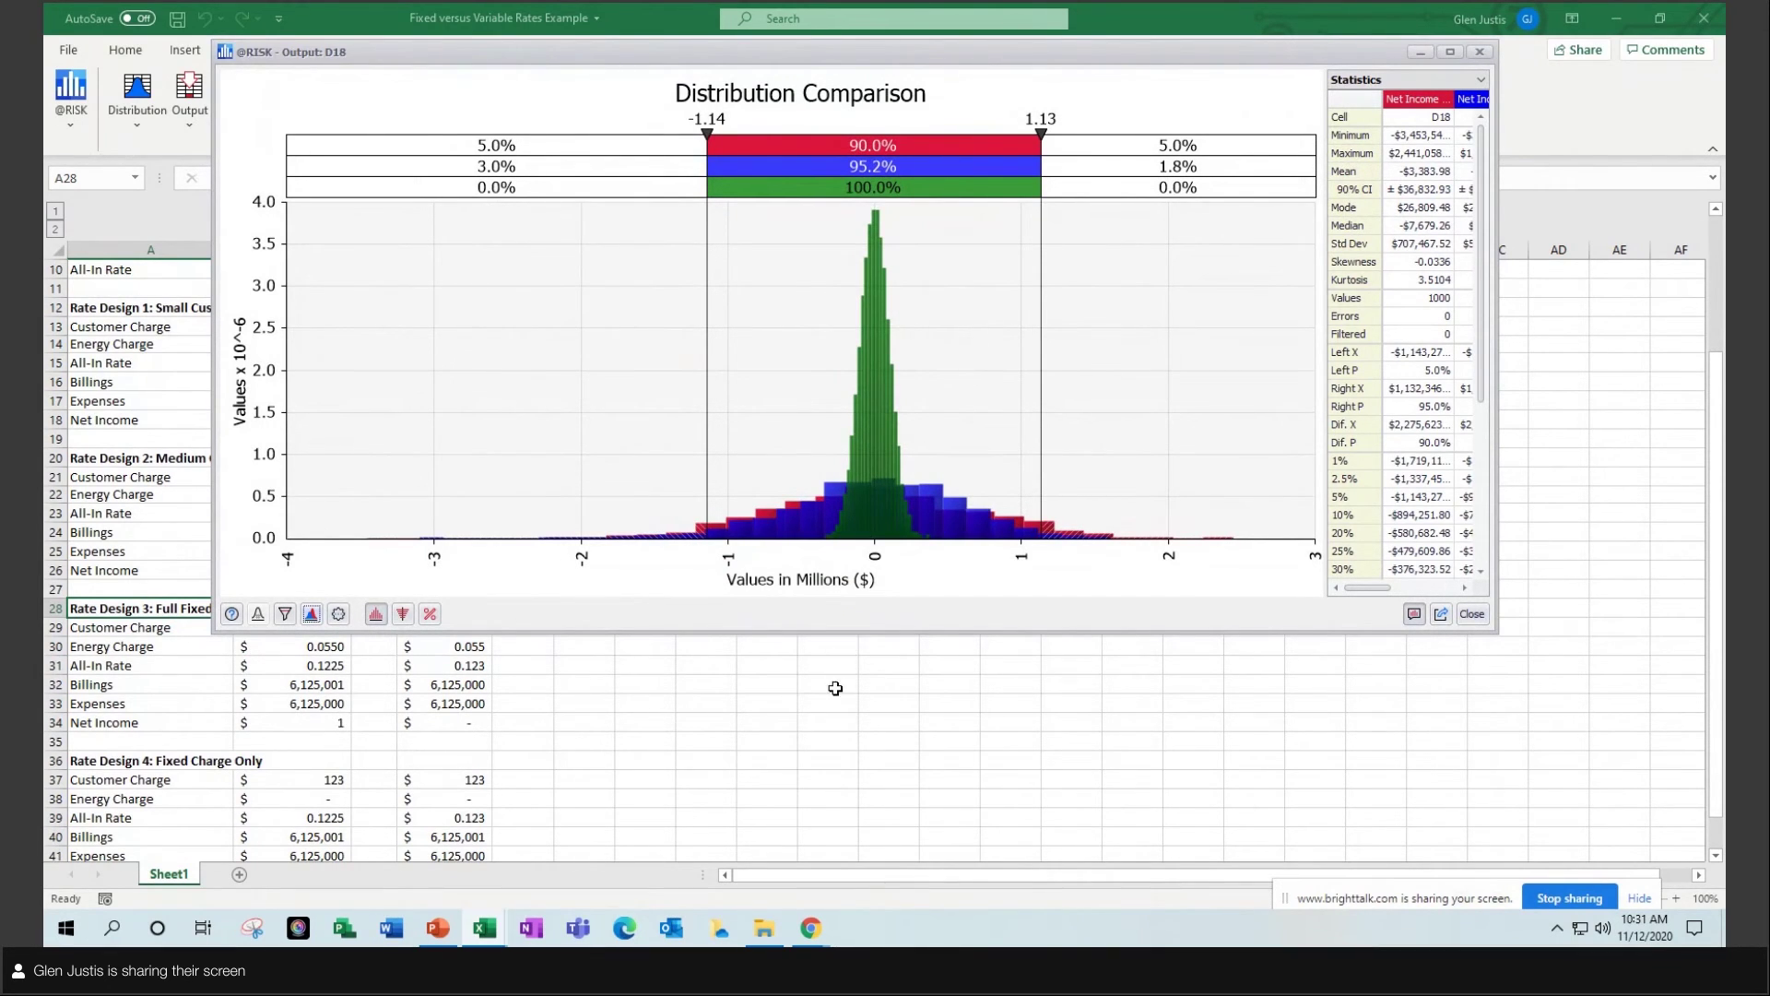
click(163, 763)
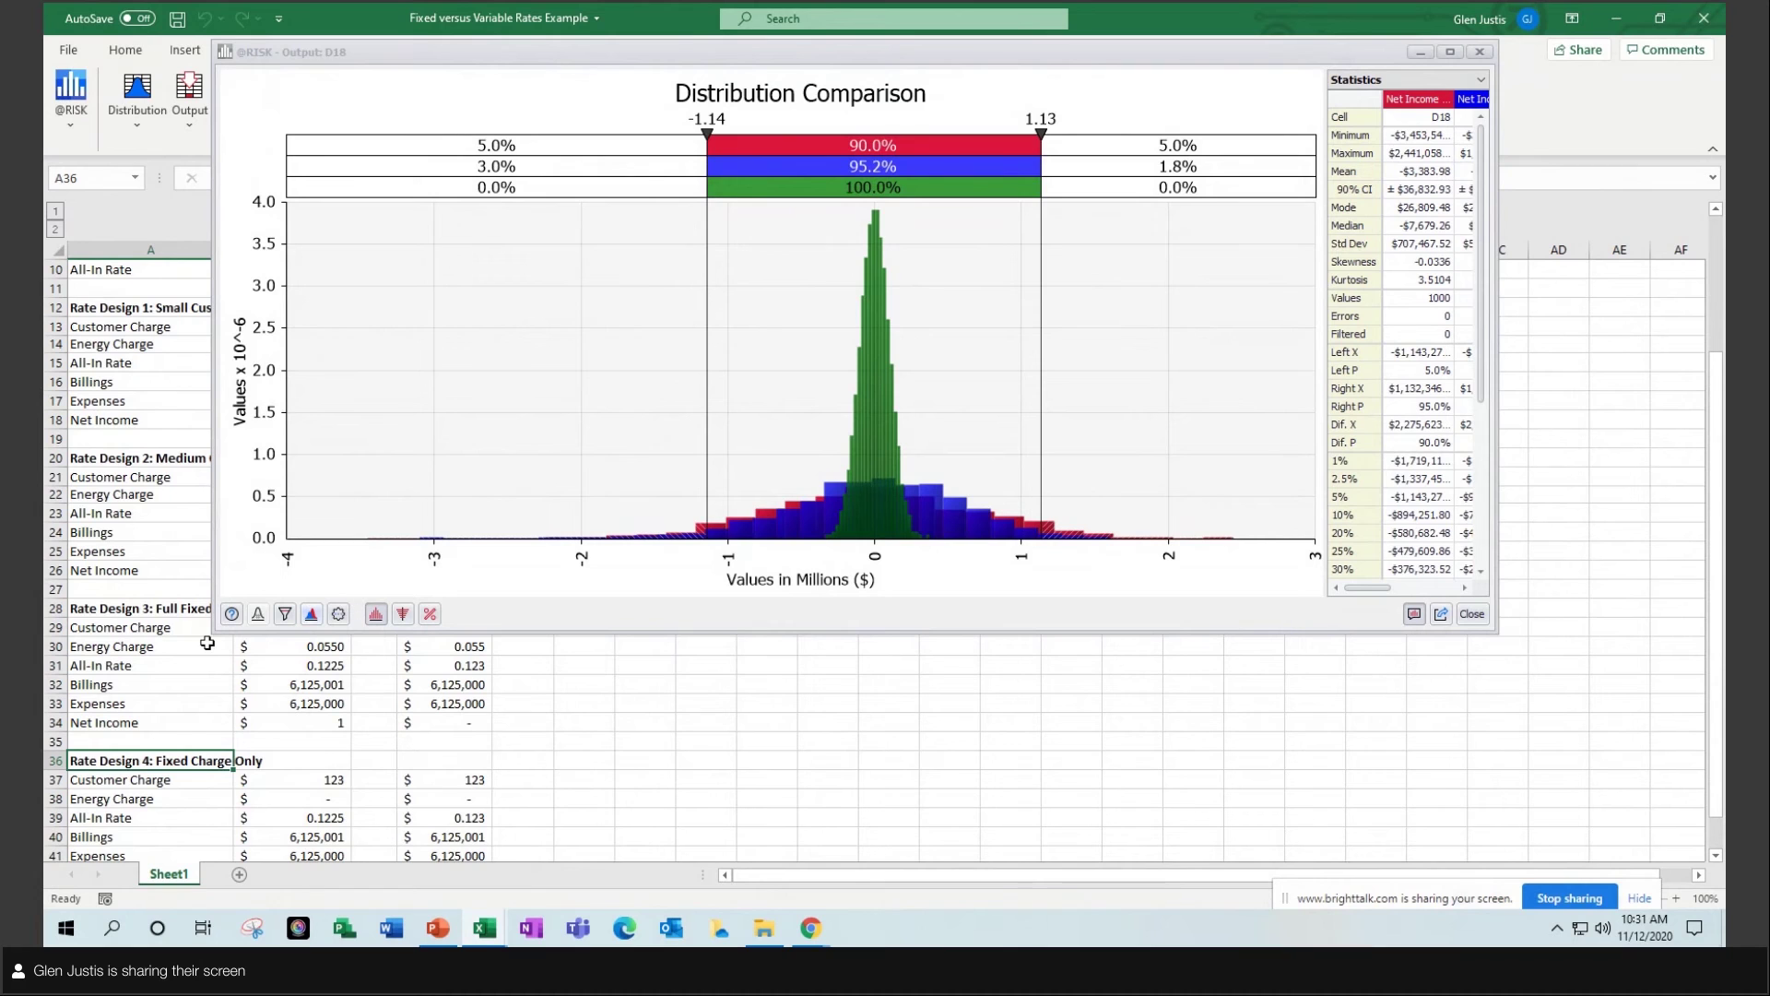
Overlay Rate Design 4's D42 in purple and widen the Statistics pane to show all four columns.
click(310, 613)
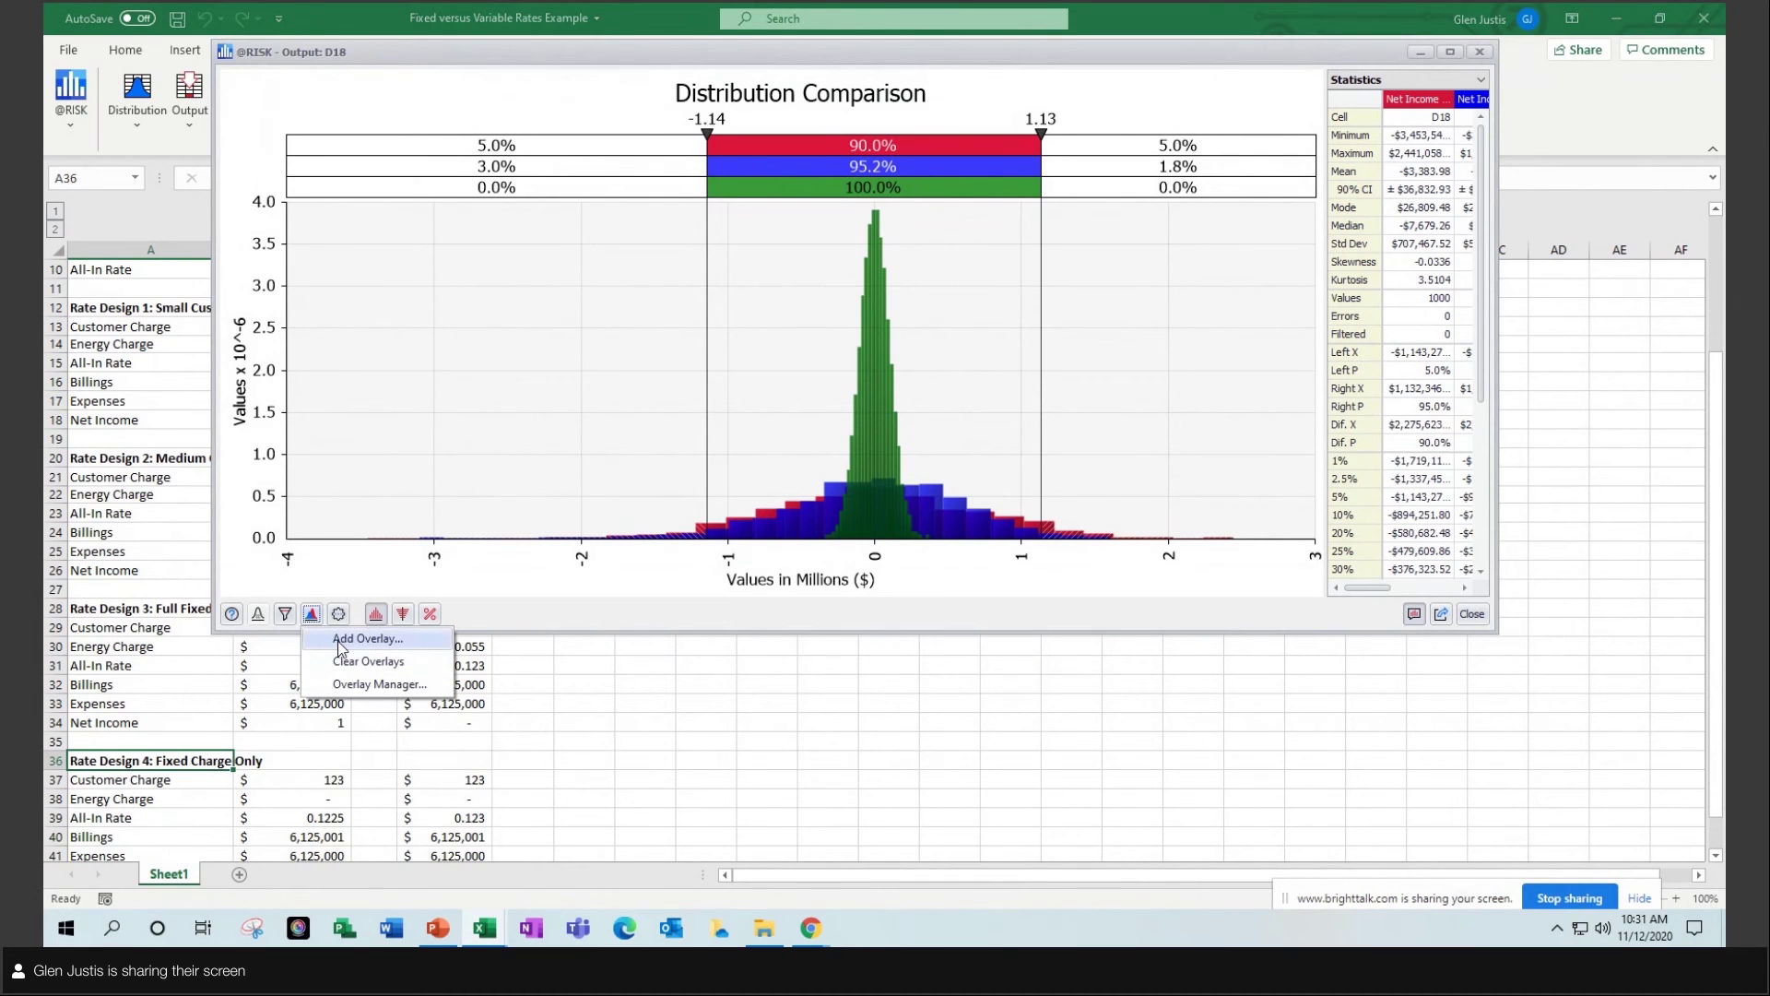
click(367, 638)
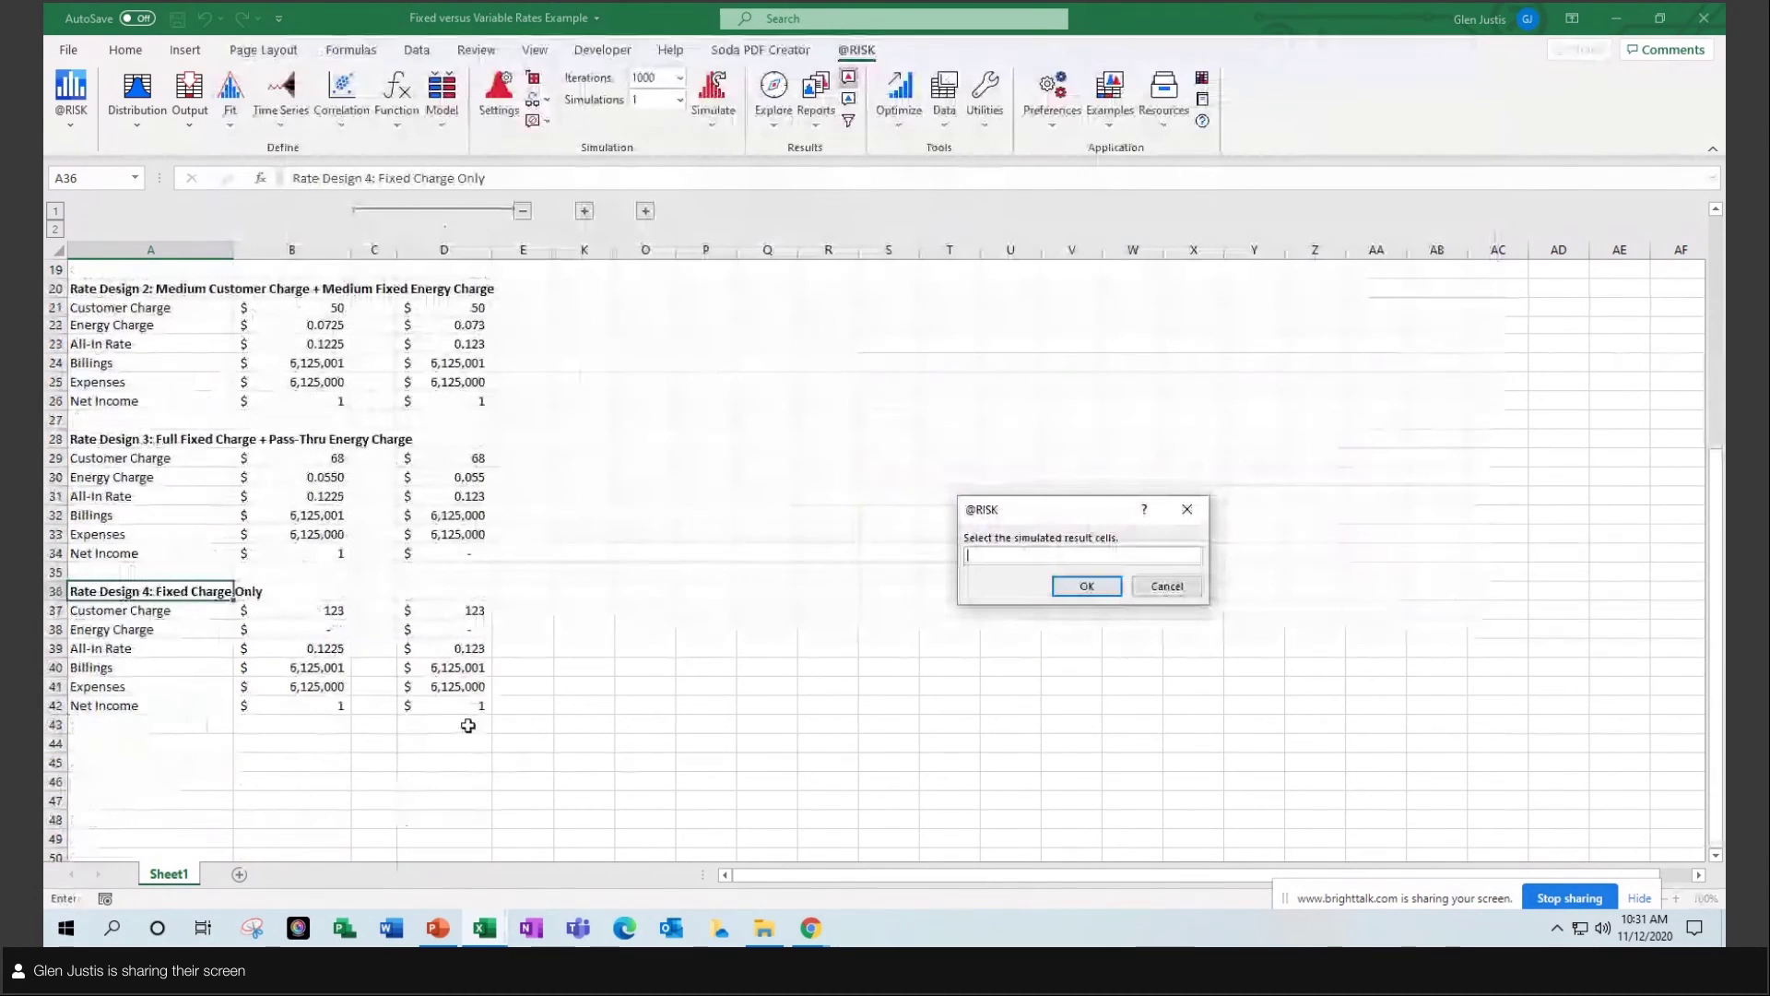
click(462, 705)
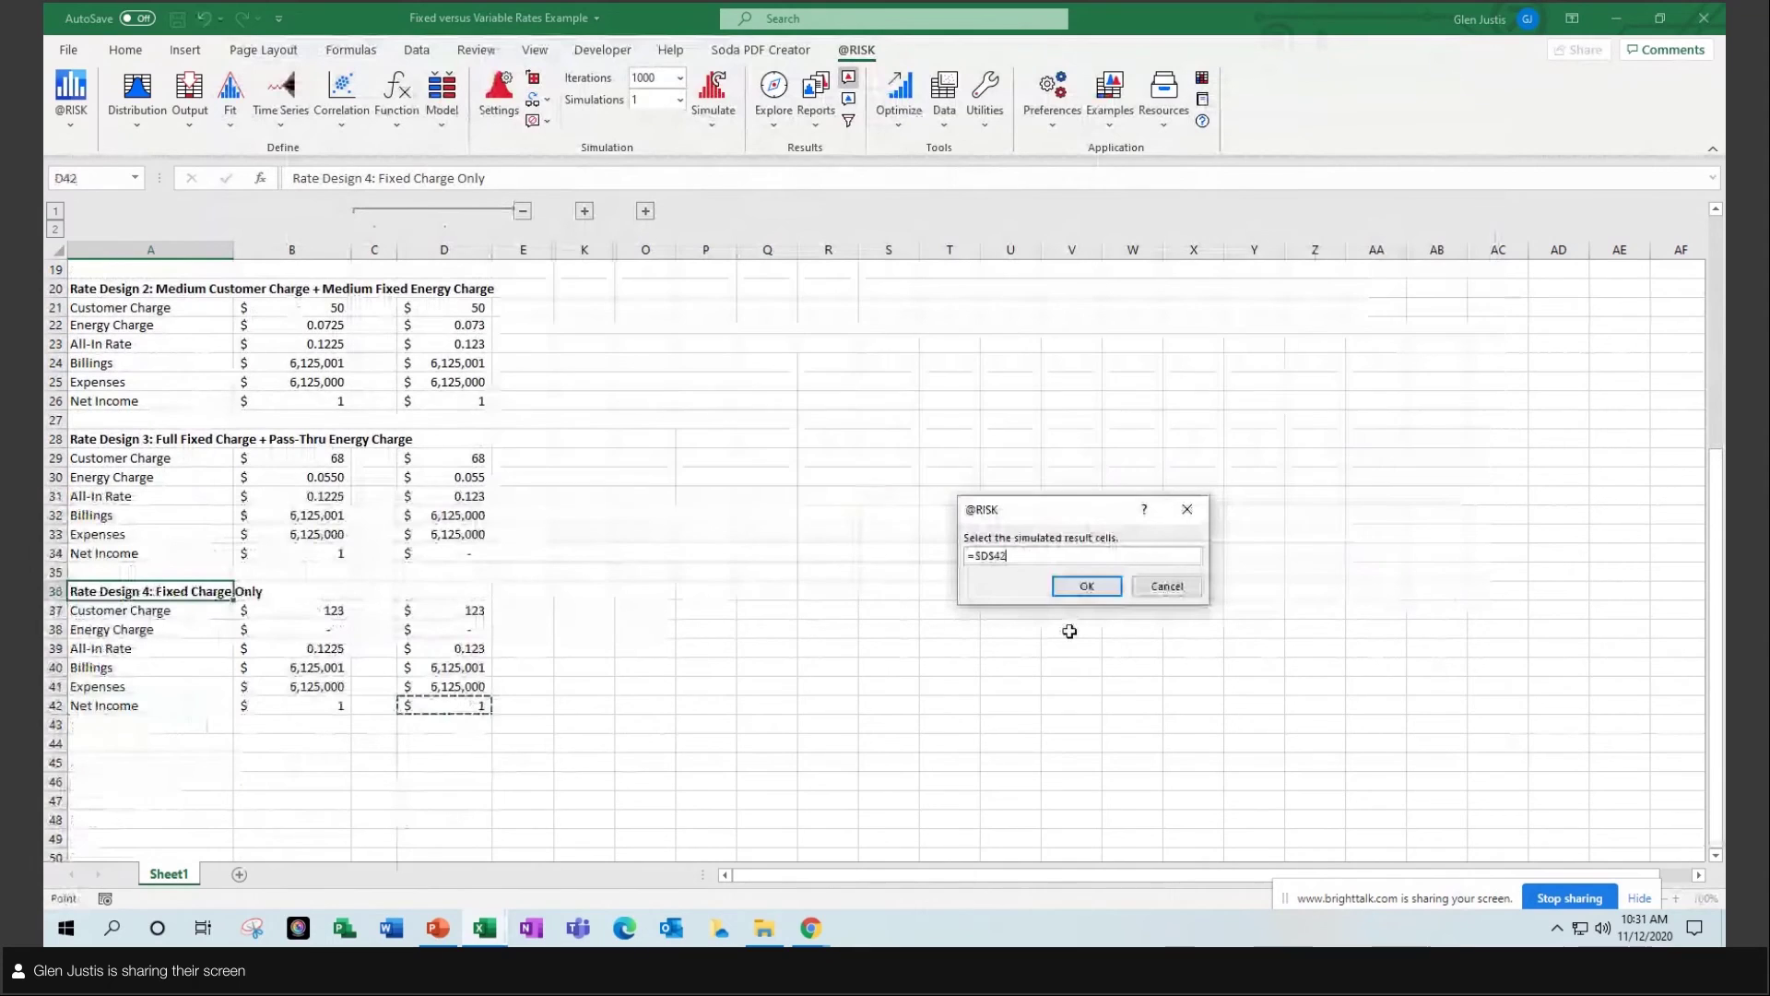
click(1087, 587)
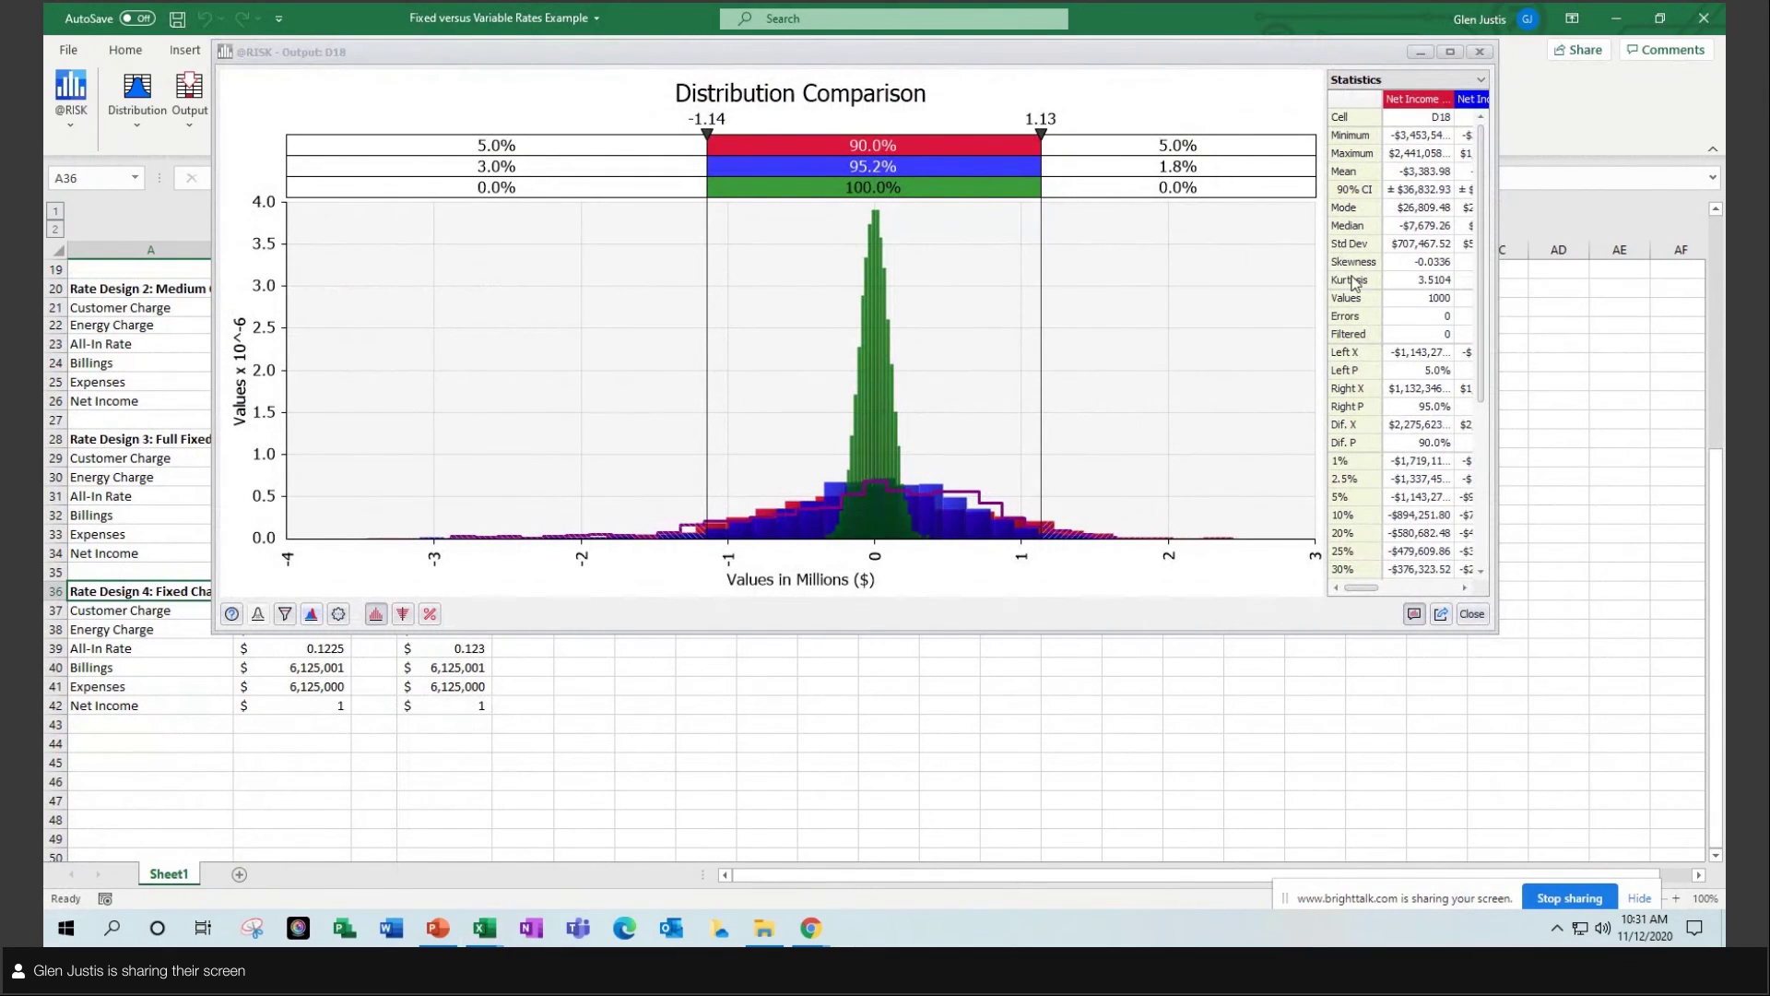
drag(1328, 324, 1005, 340)
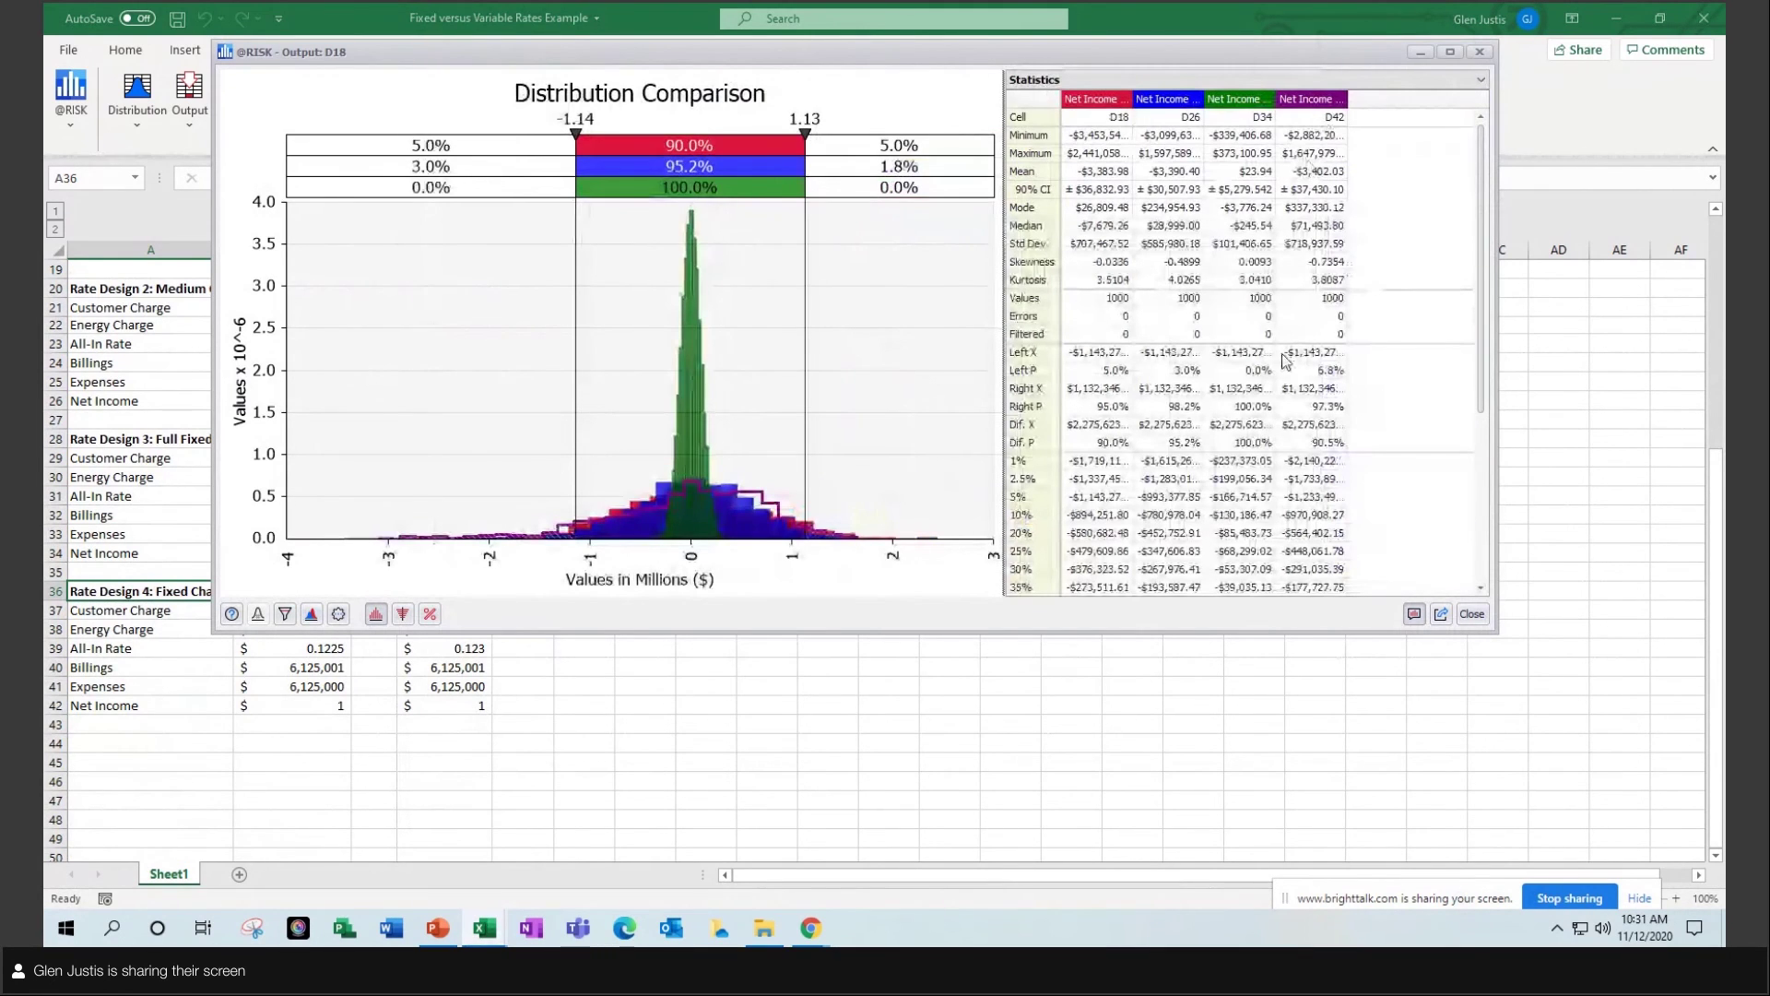